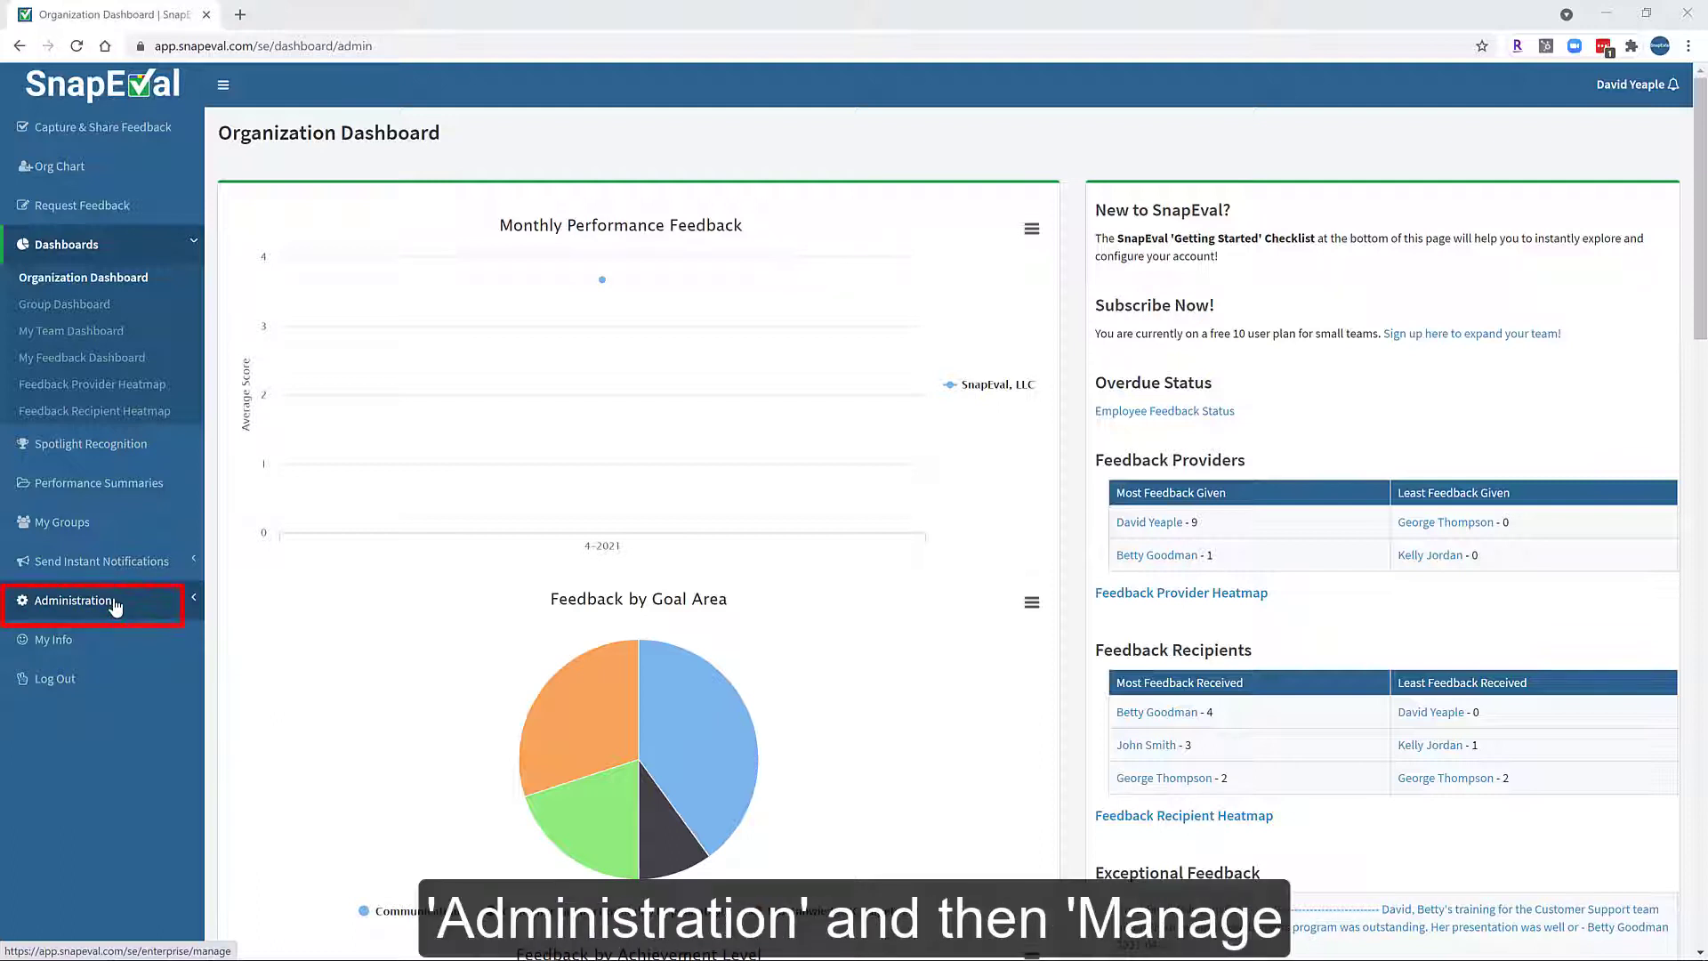
Go to the Manage Users page under Administration.
{"action": "left_click", "coordinate": [114, 605]}
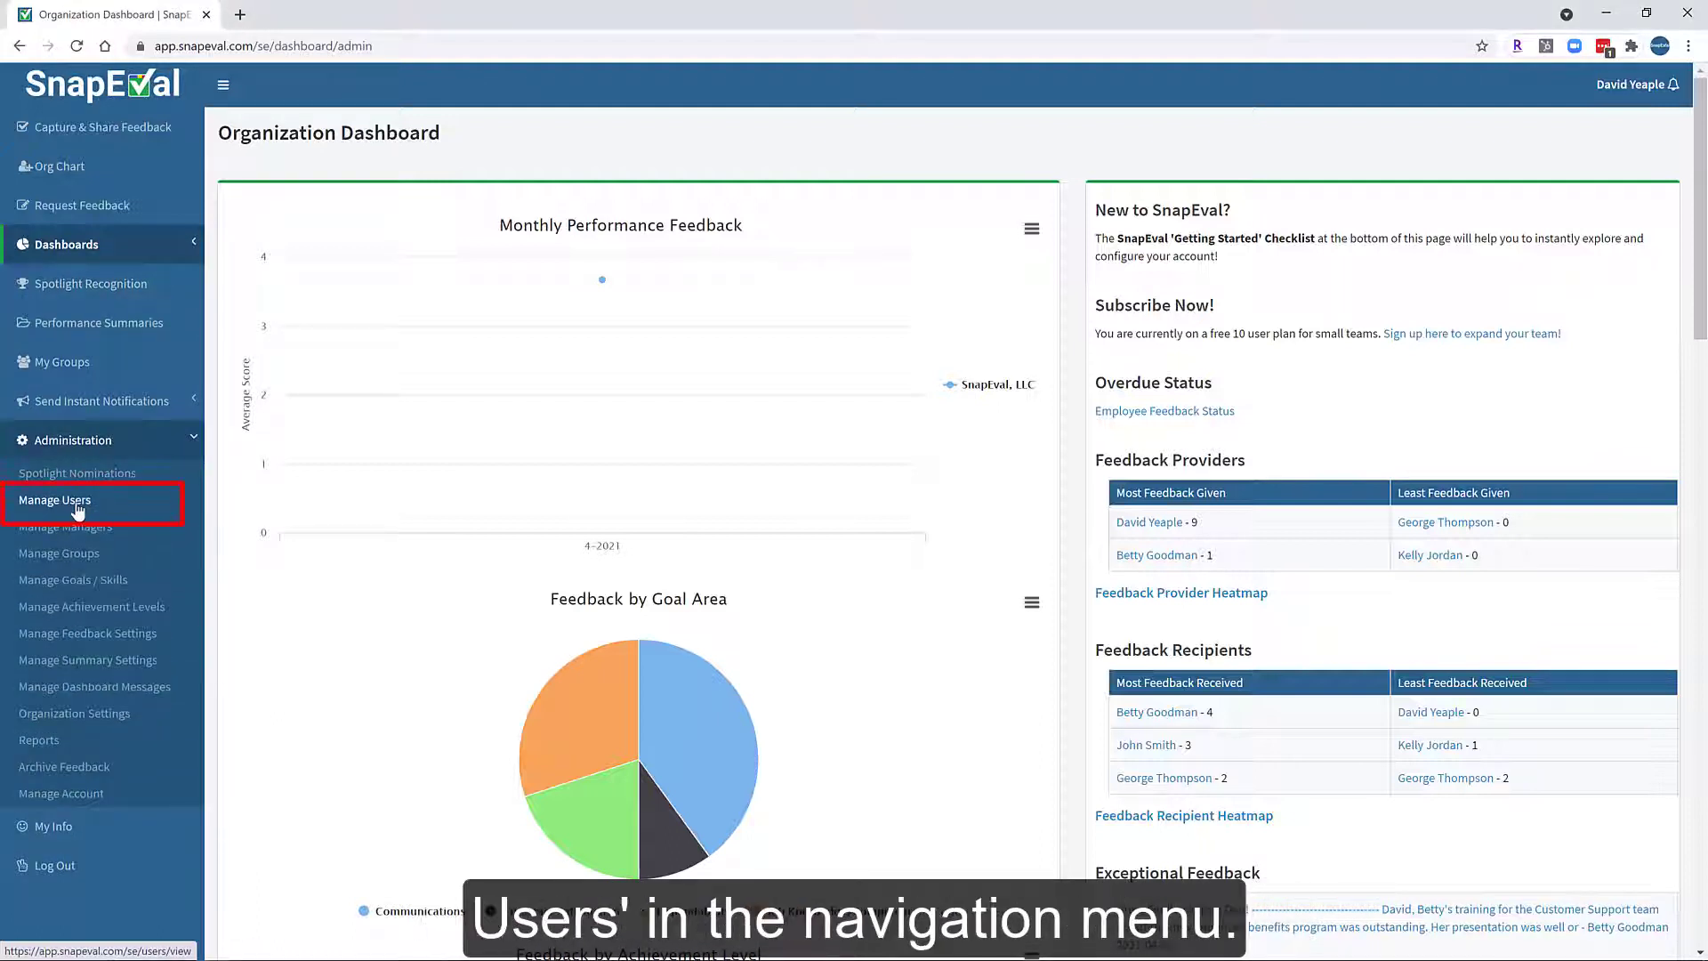
{"action": "left_click", "coordinate": [78, 506]}
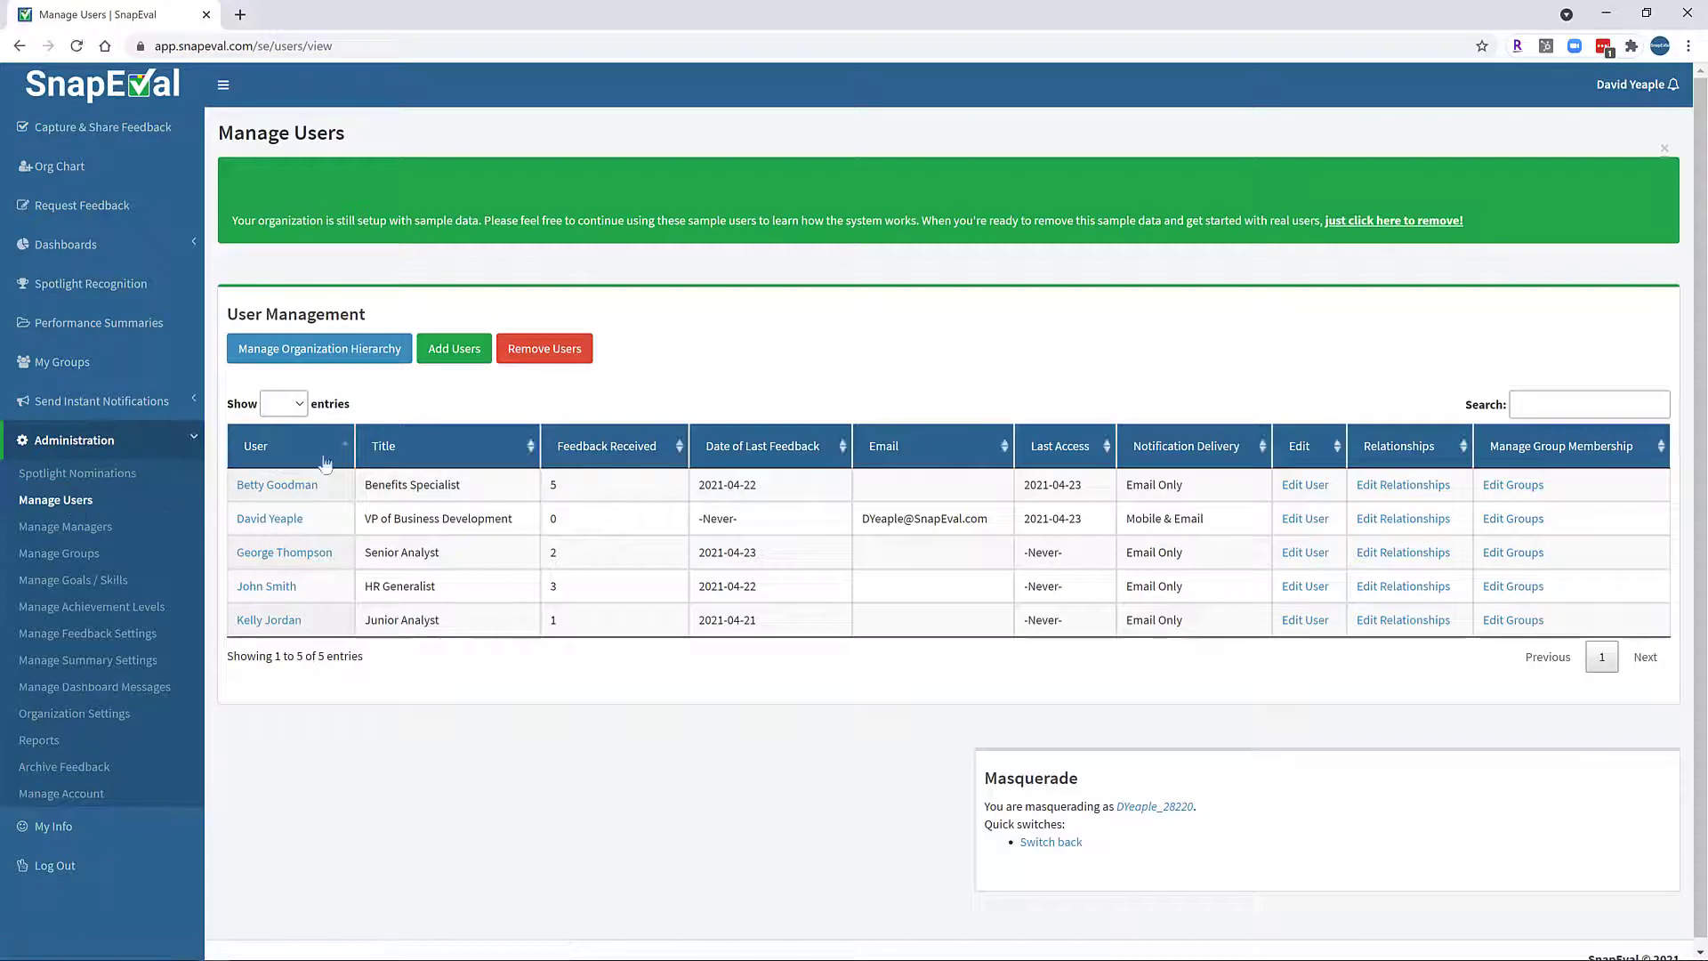
Start a new user and enter the new person's first and last name.
{"action": "left_click", "coordinate": [462, 362]}
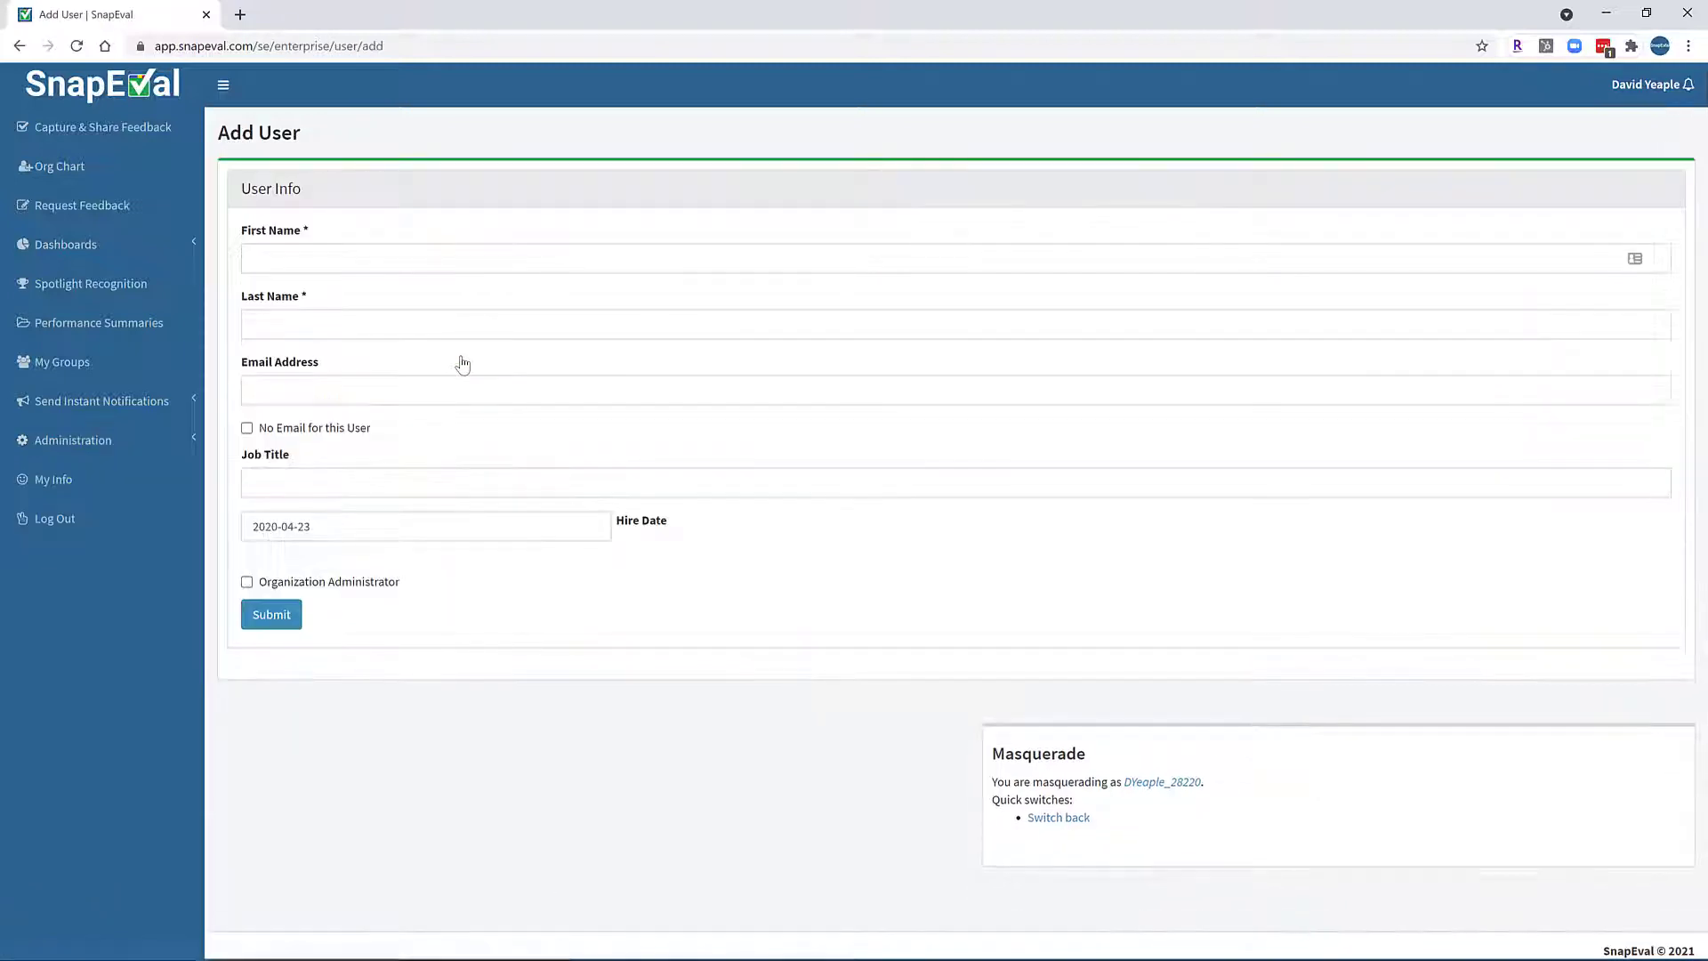
{"action": "left_click", "coordinate": [348, 264]}
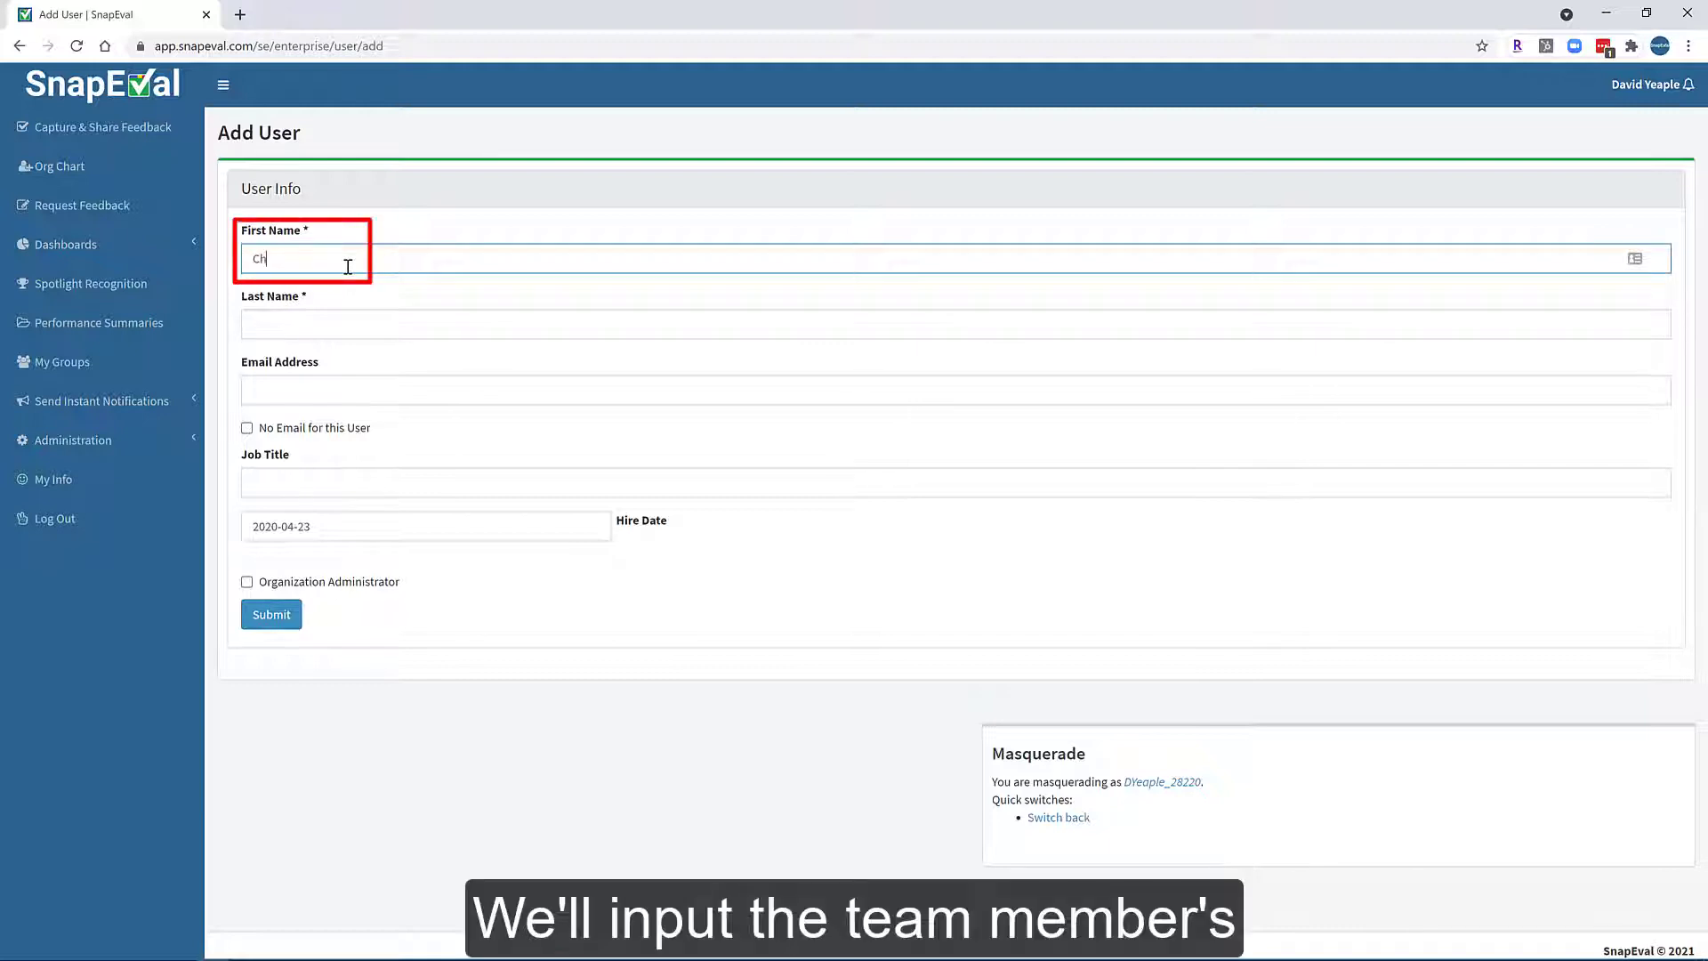
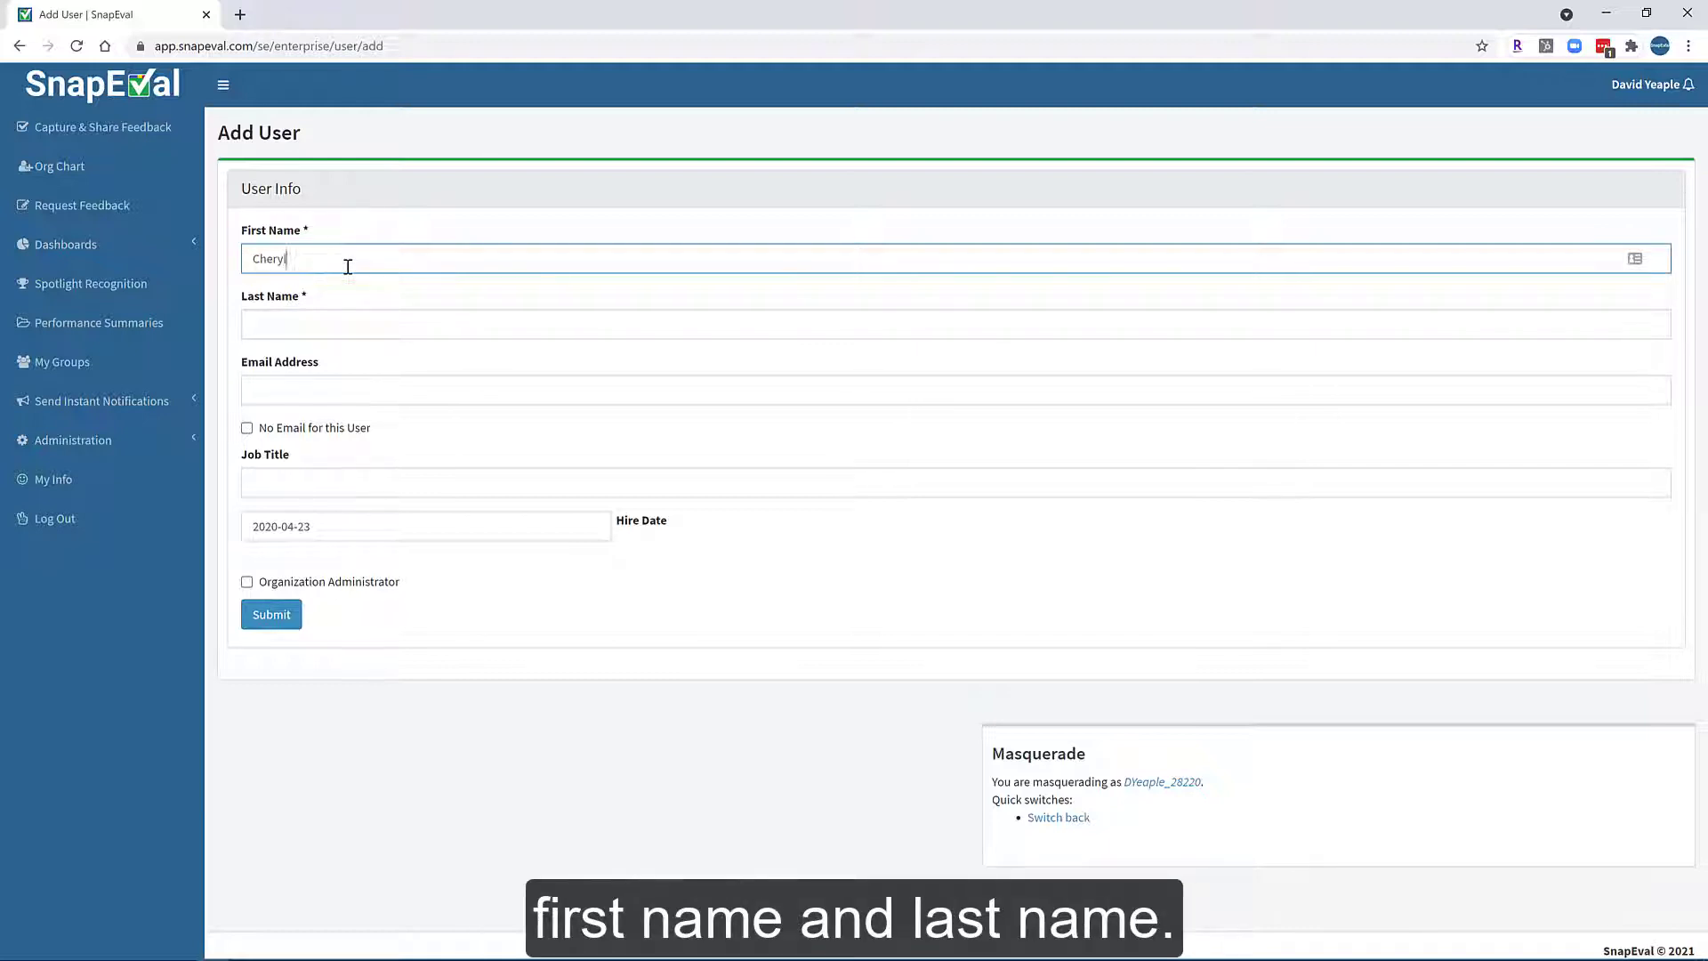
{"action": "key", "text": "Tab"}
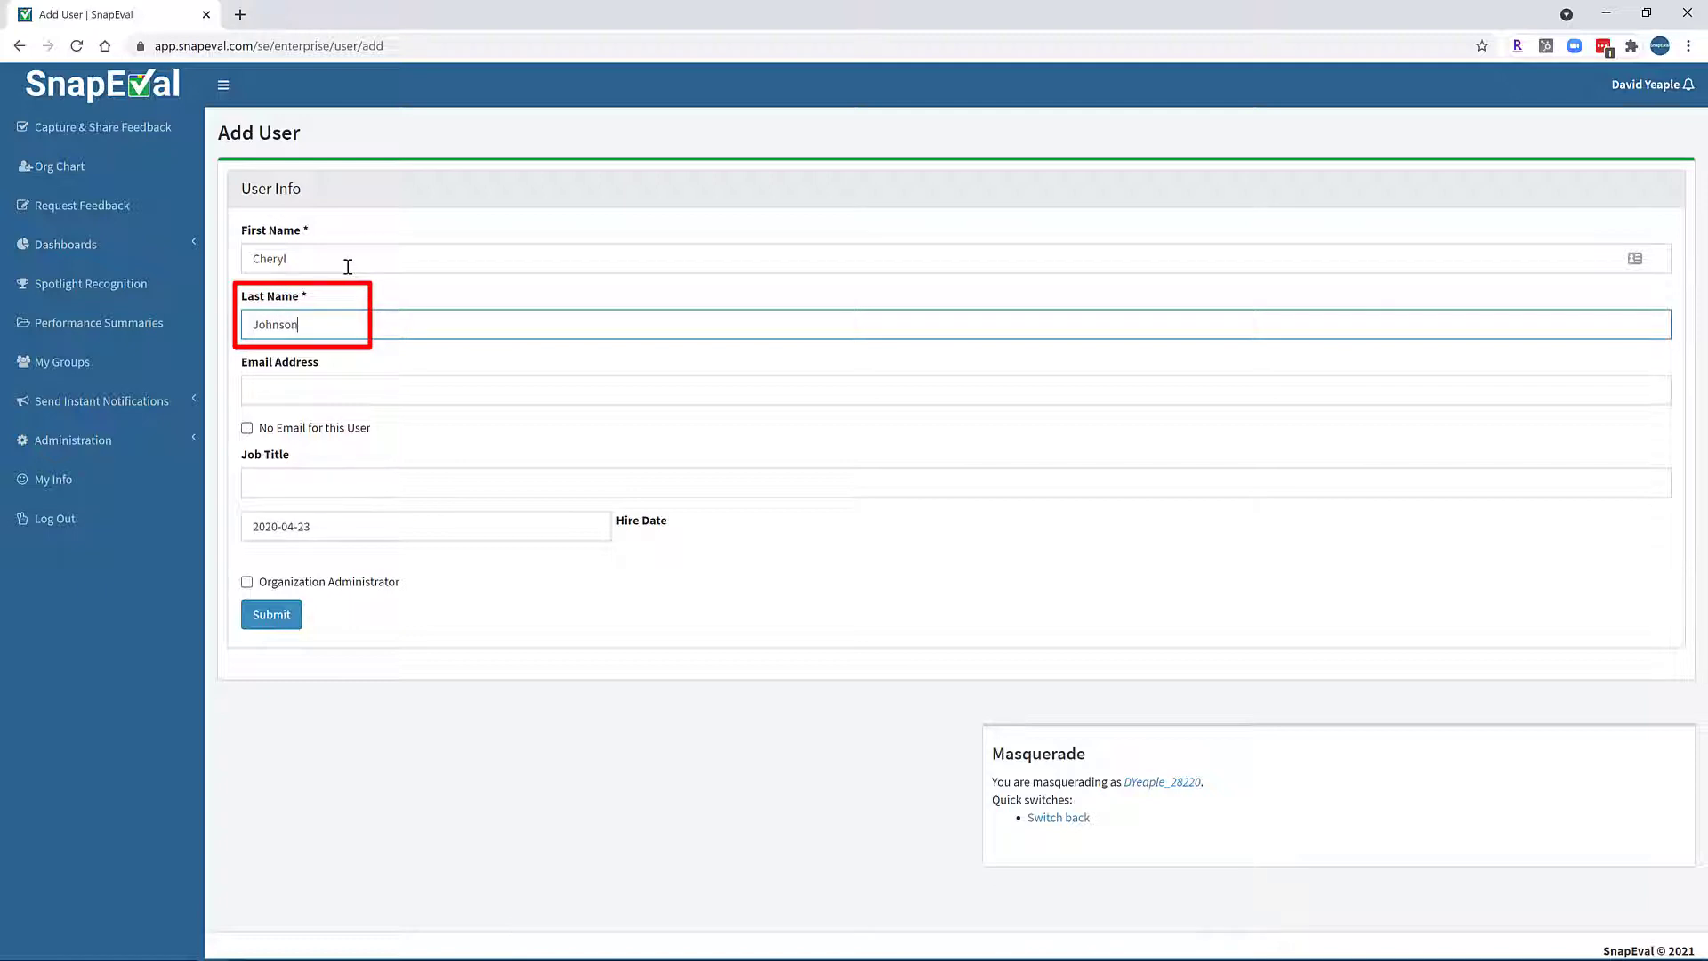
{"action": "key", "text": "Tab"}
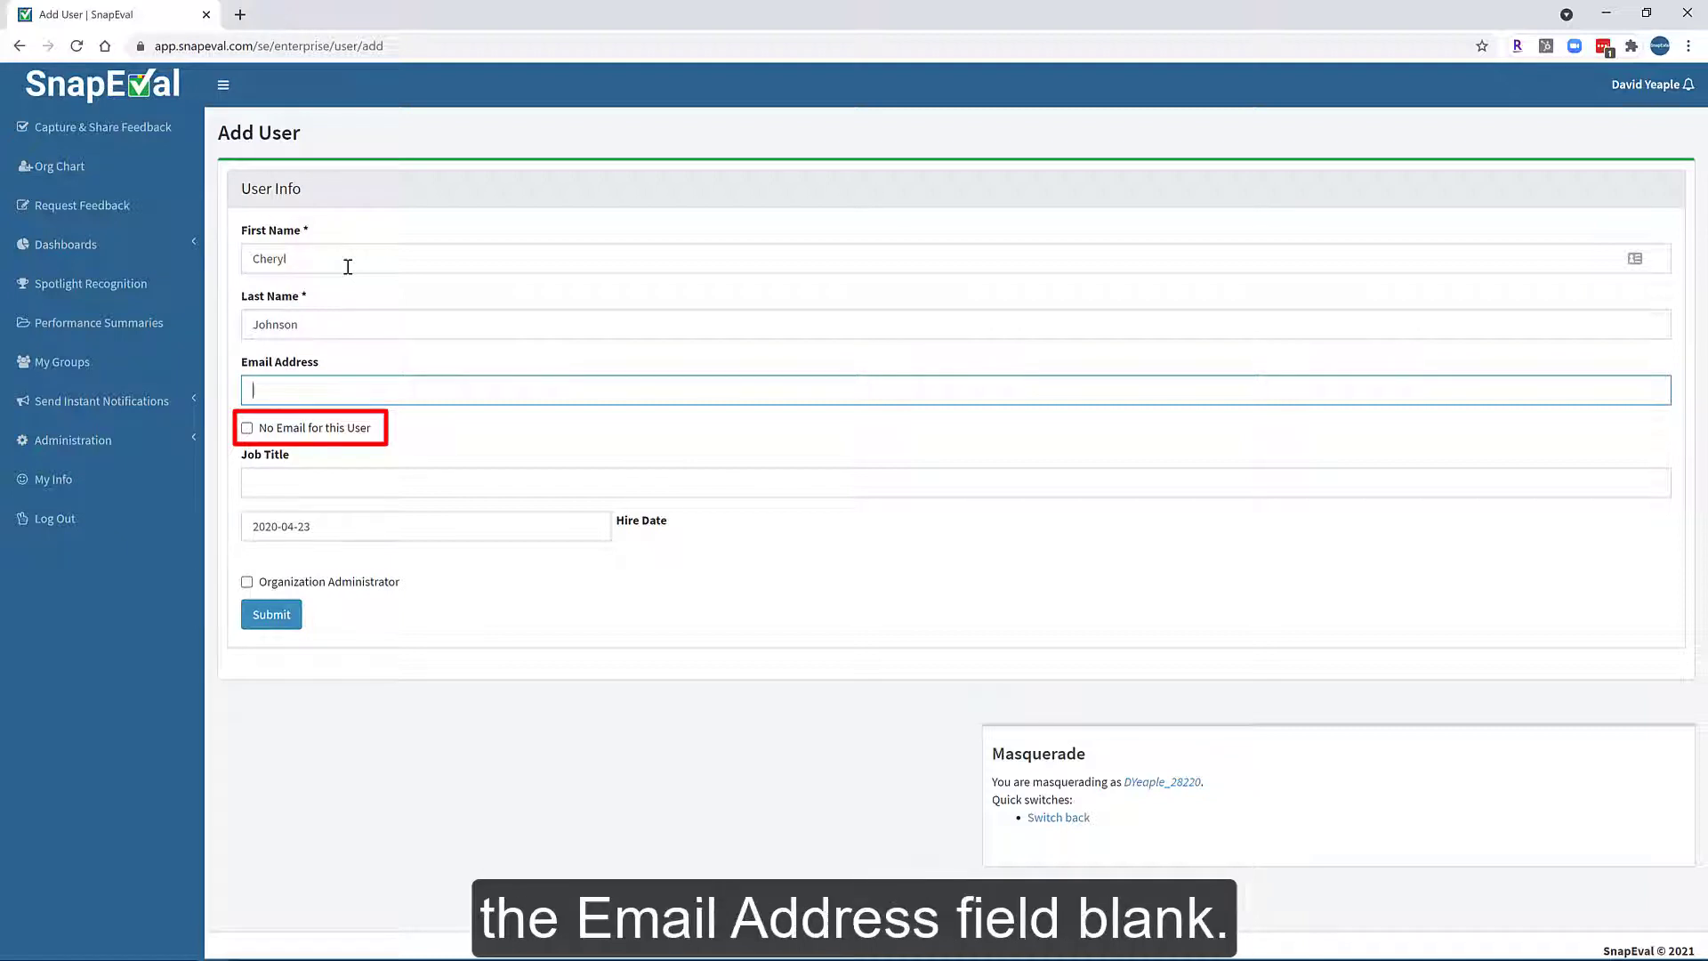
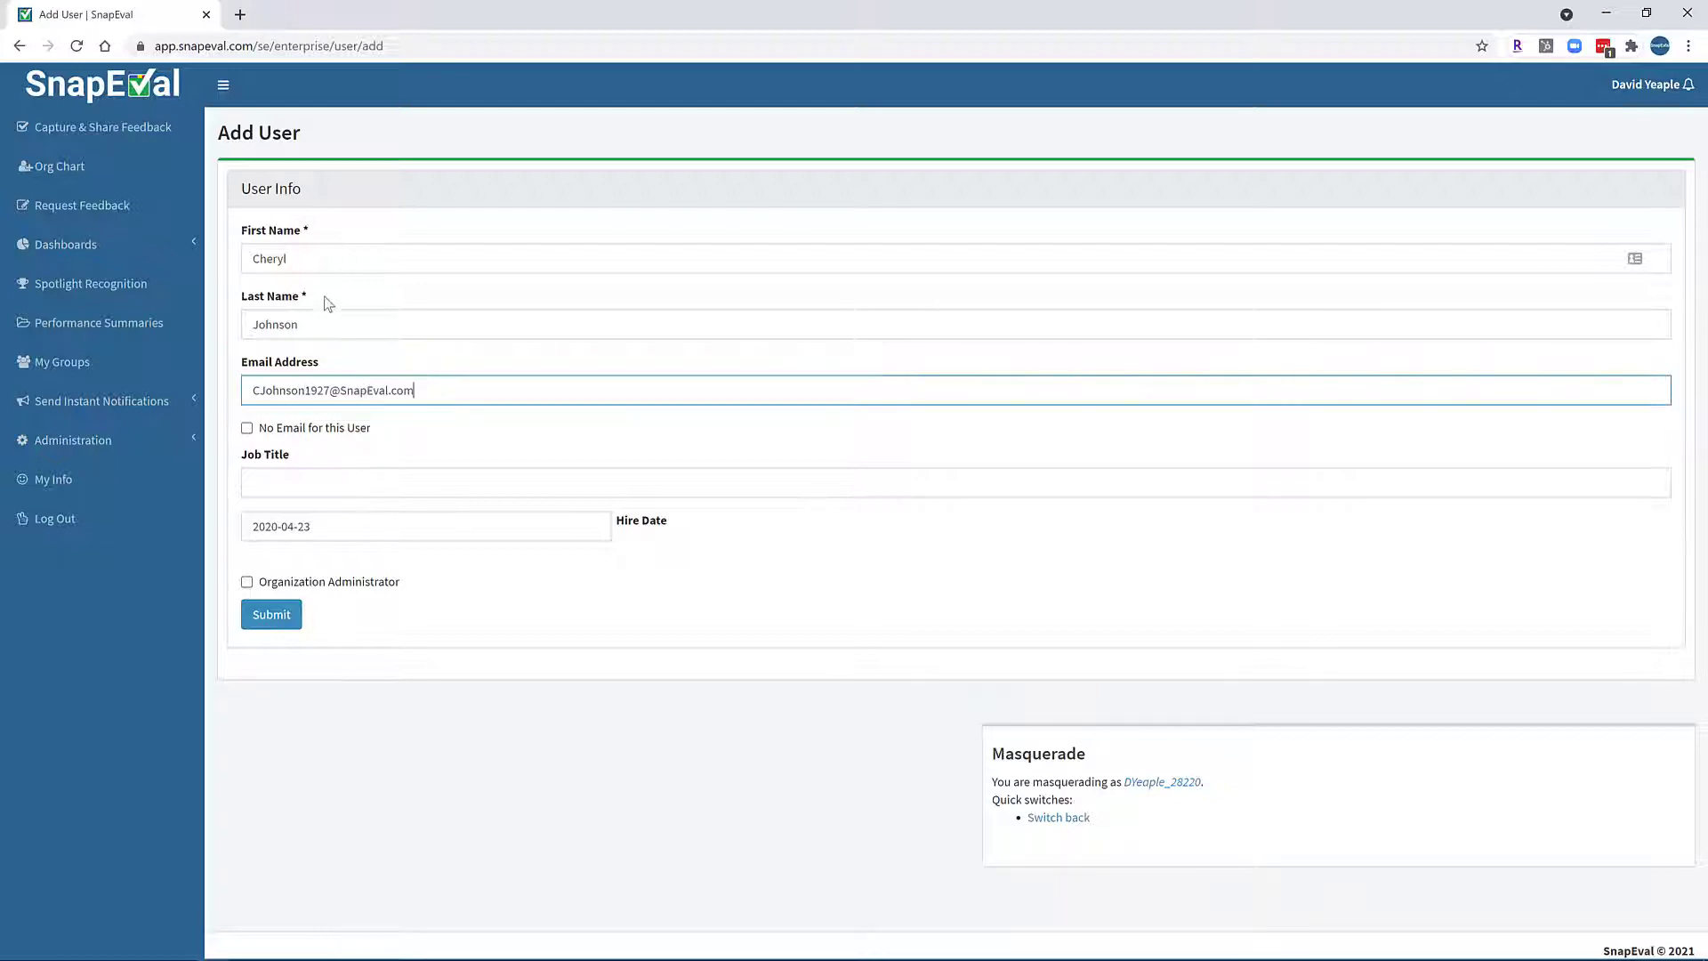
Enter the user's work e-mail and job title 'VP of Finance', then save the user.
{"action": "left_click", "coordinate": [261, 484]}
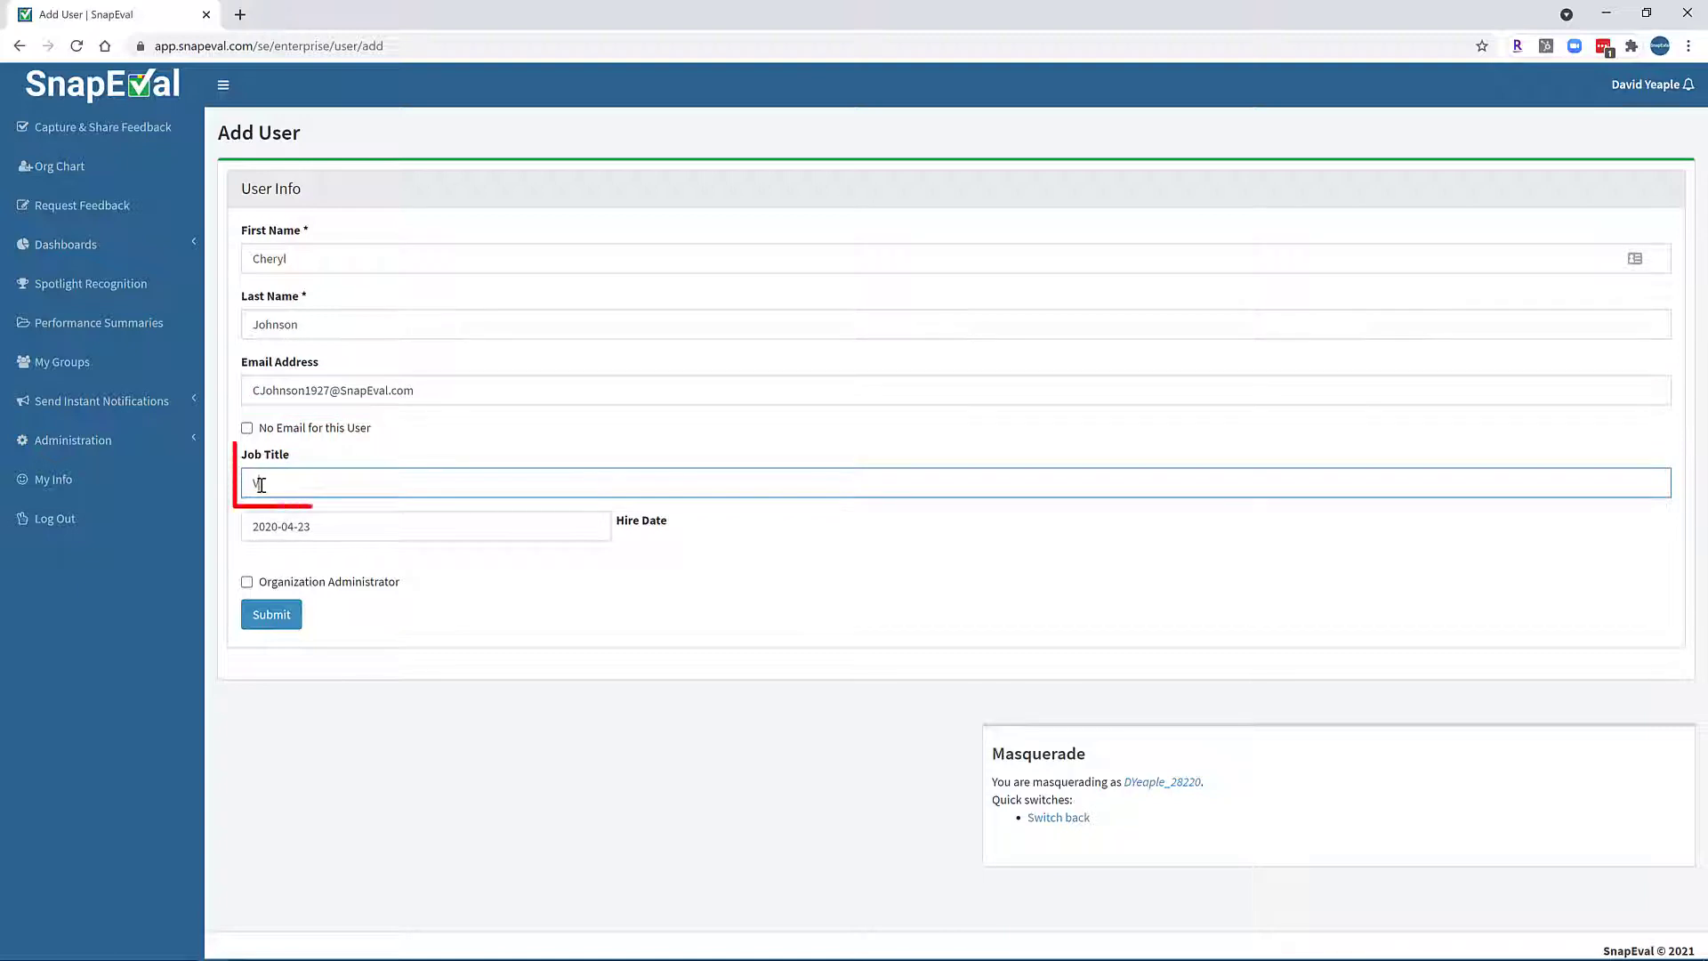
{"action": "type", "text": "VP of Finance"}
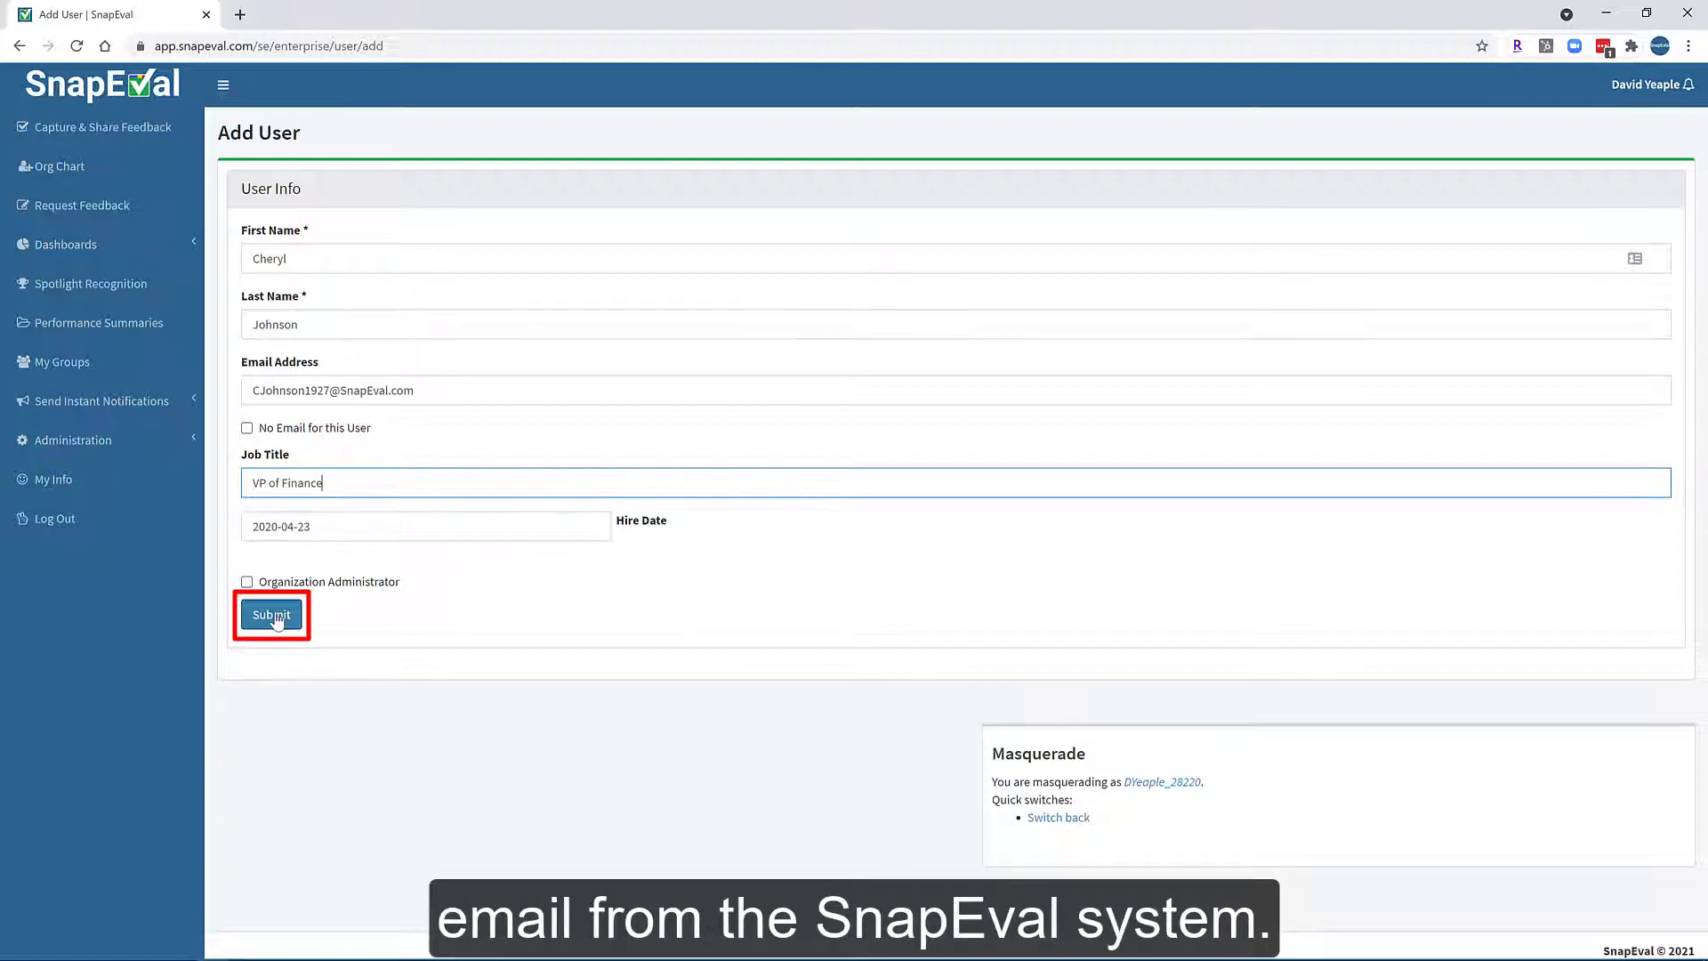
{"action": "left_click", "coordinate": [271, 614]}
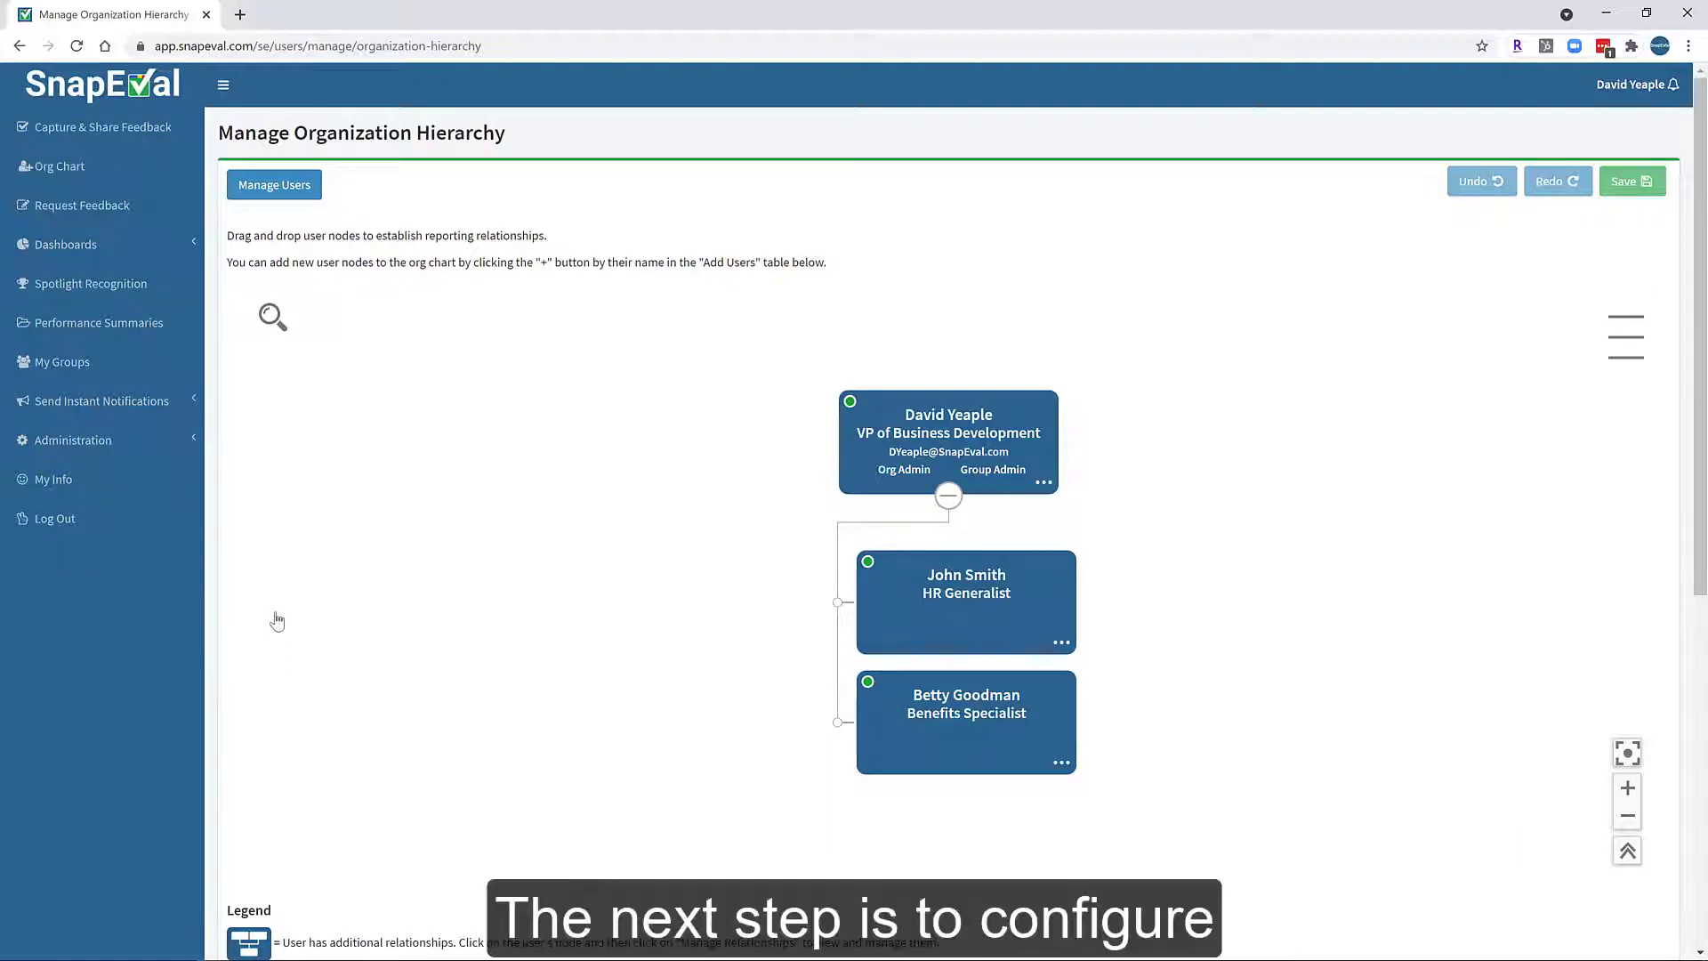
Add the VP of Finance, Junior Analyst and Senior Analyst to the org chart.
{"action": "scroll", "coordinate": [277, 621], "scroll_direction": "down", "scroll_amount": 4}
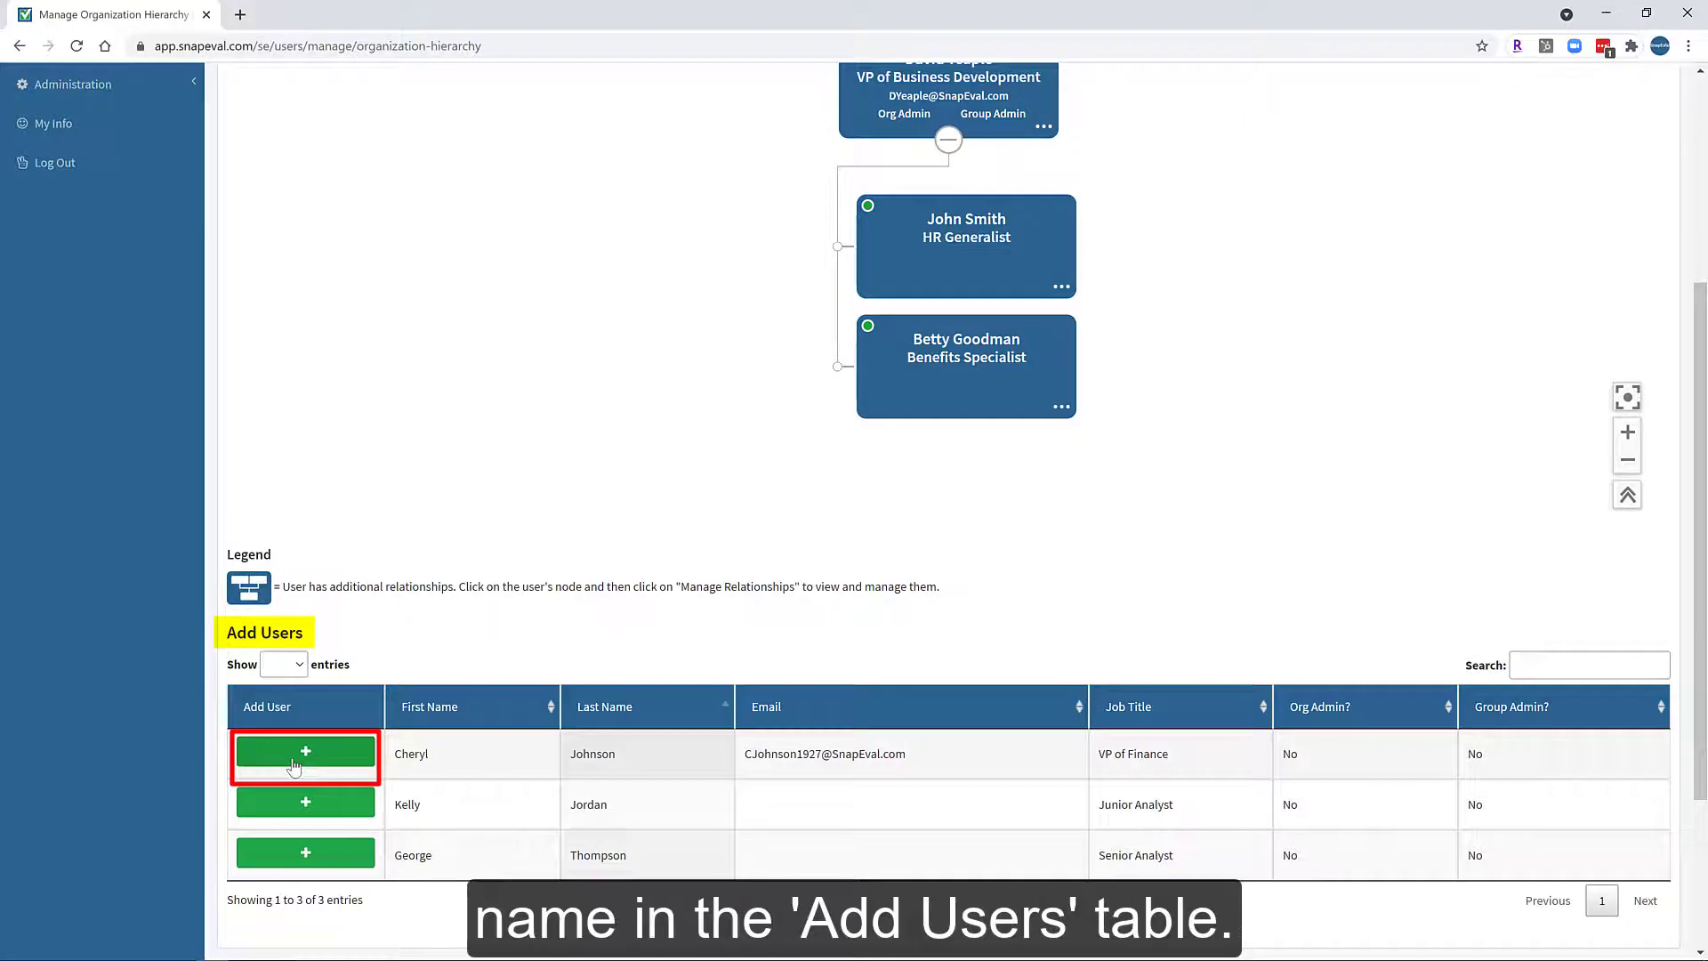
{"action": "left_click", "coordinate": [295, 764]}
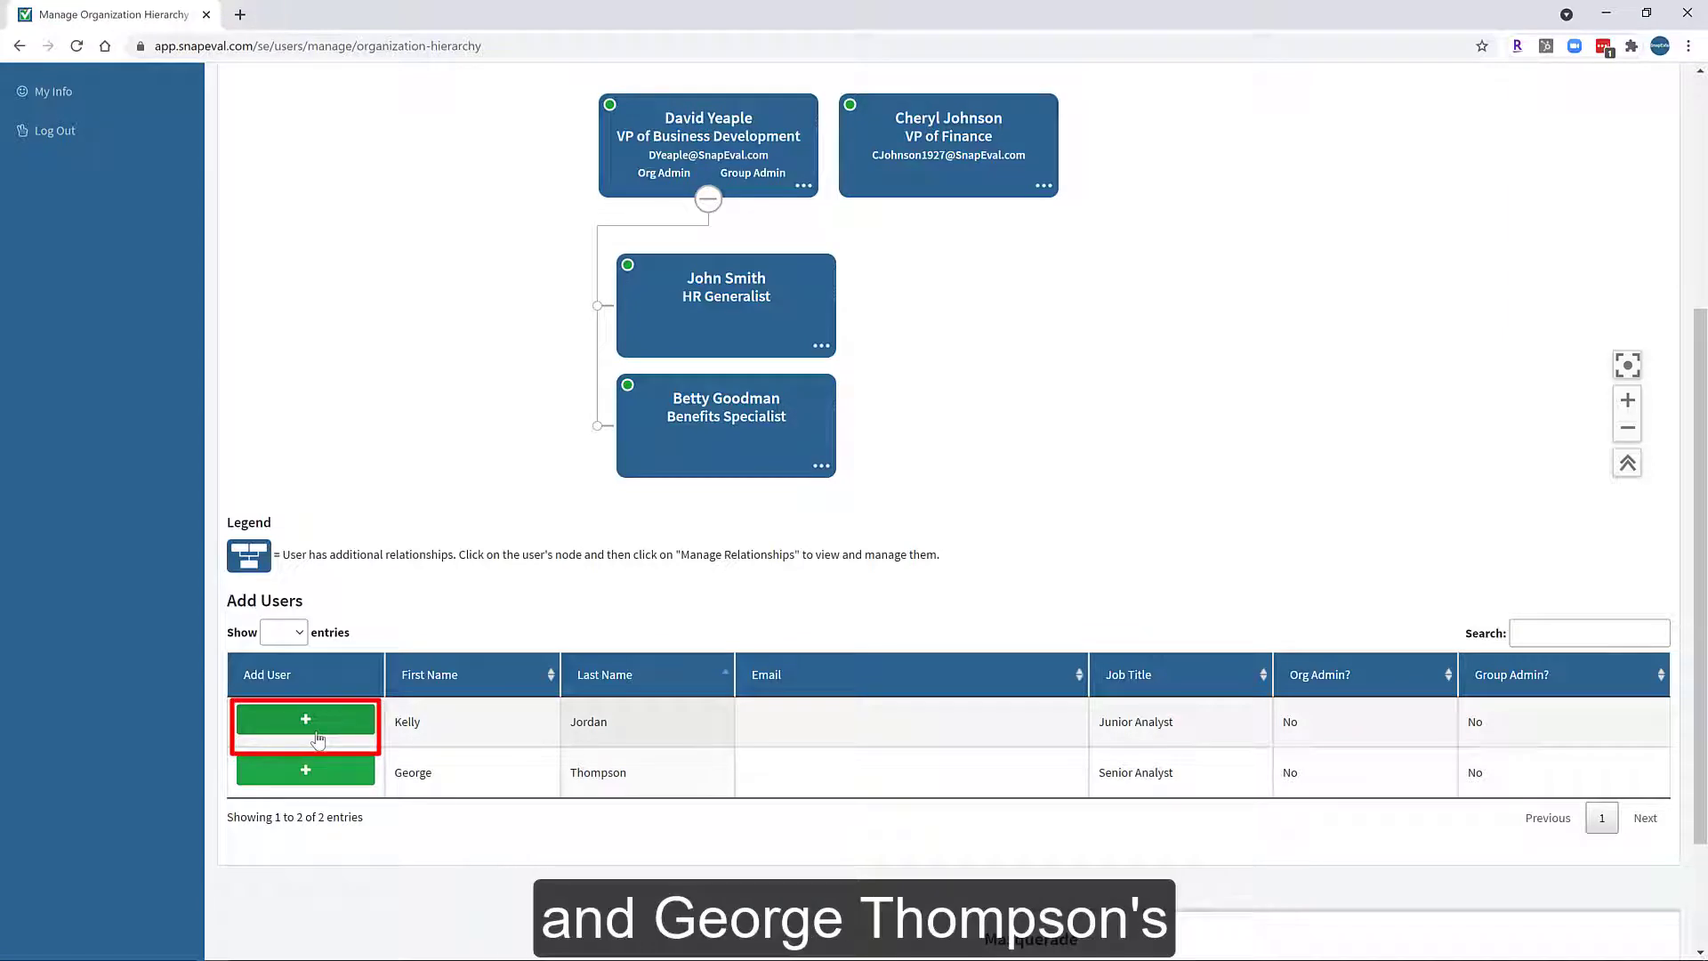
{"action": "left_click", "coordinate": [317, 735]}
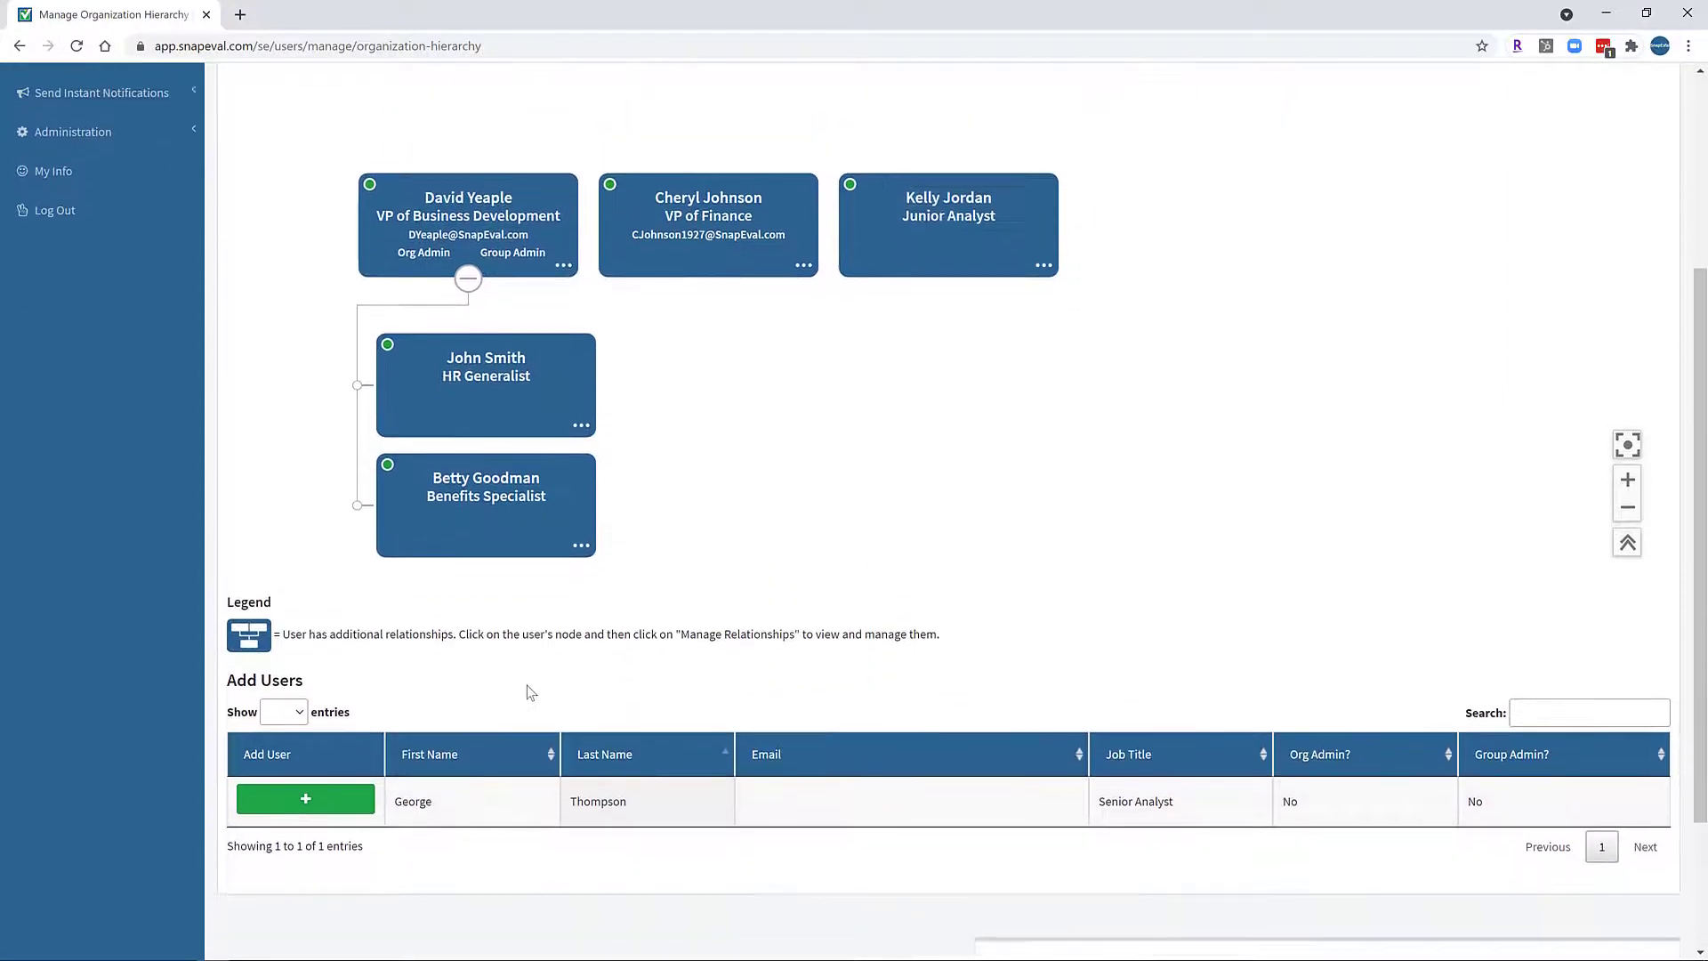
{"action": "scroll", "coordinate": [527, 692], "scroll_direction": "down", "scroll_amount": 1}
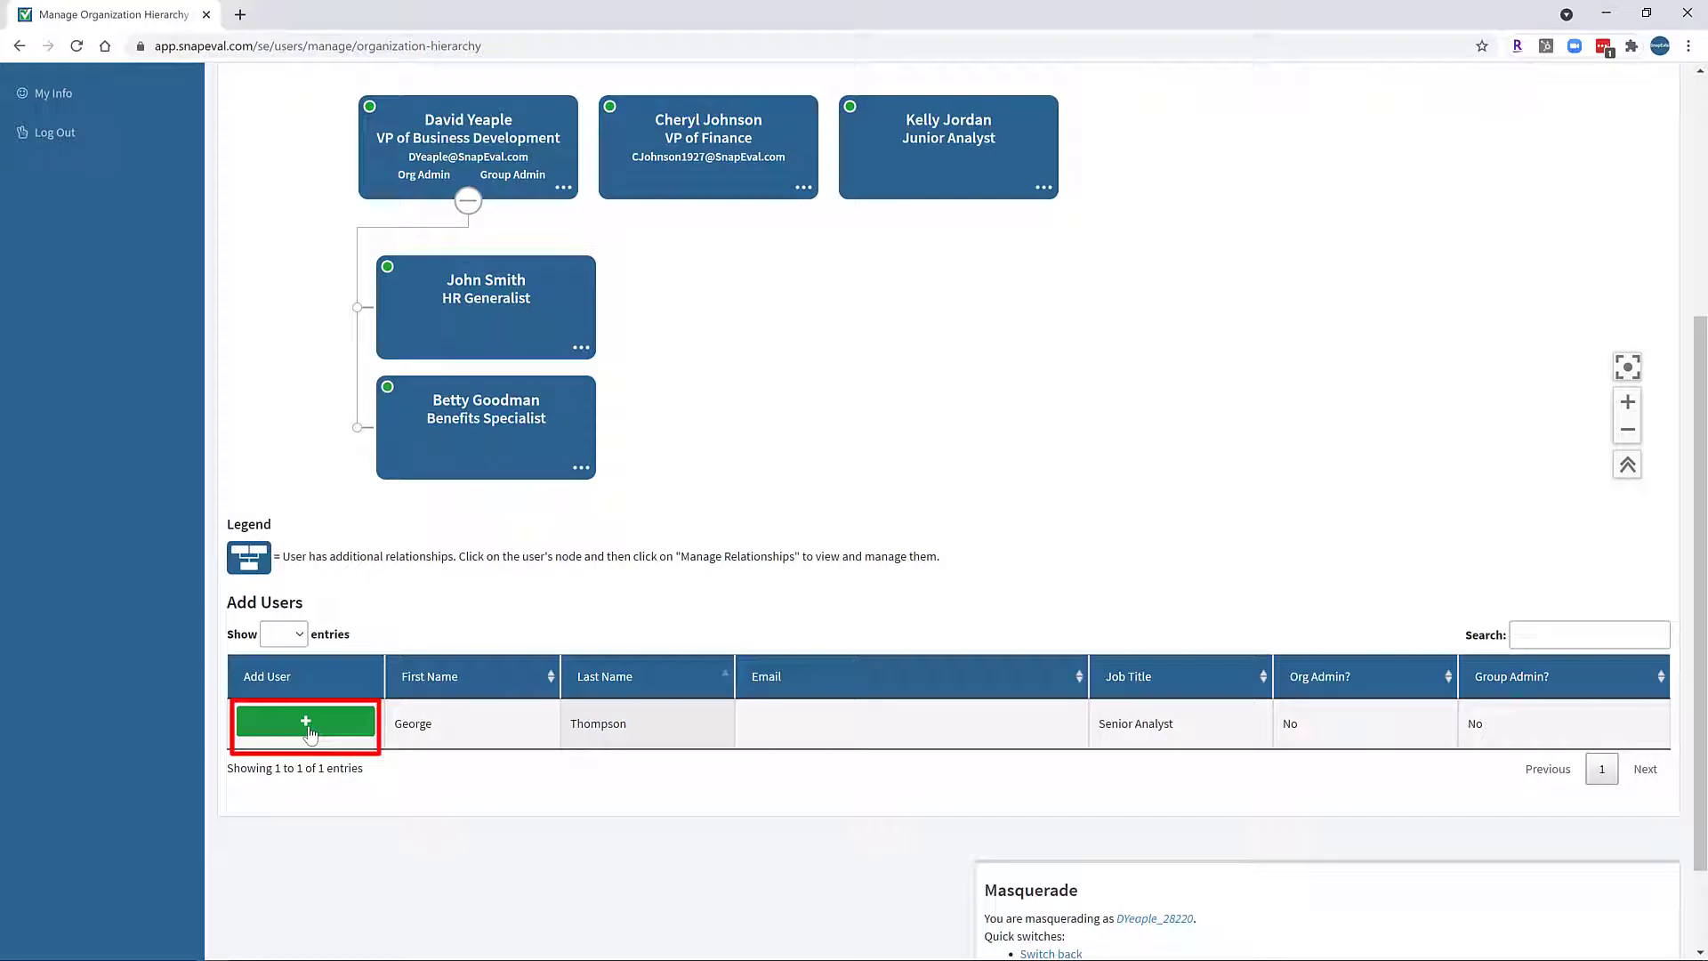
{"action": "left_click", "coordinate": [308, 730]}
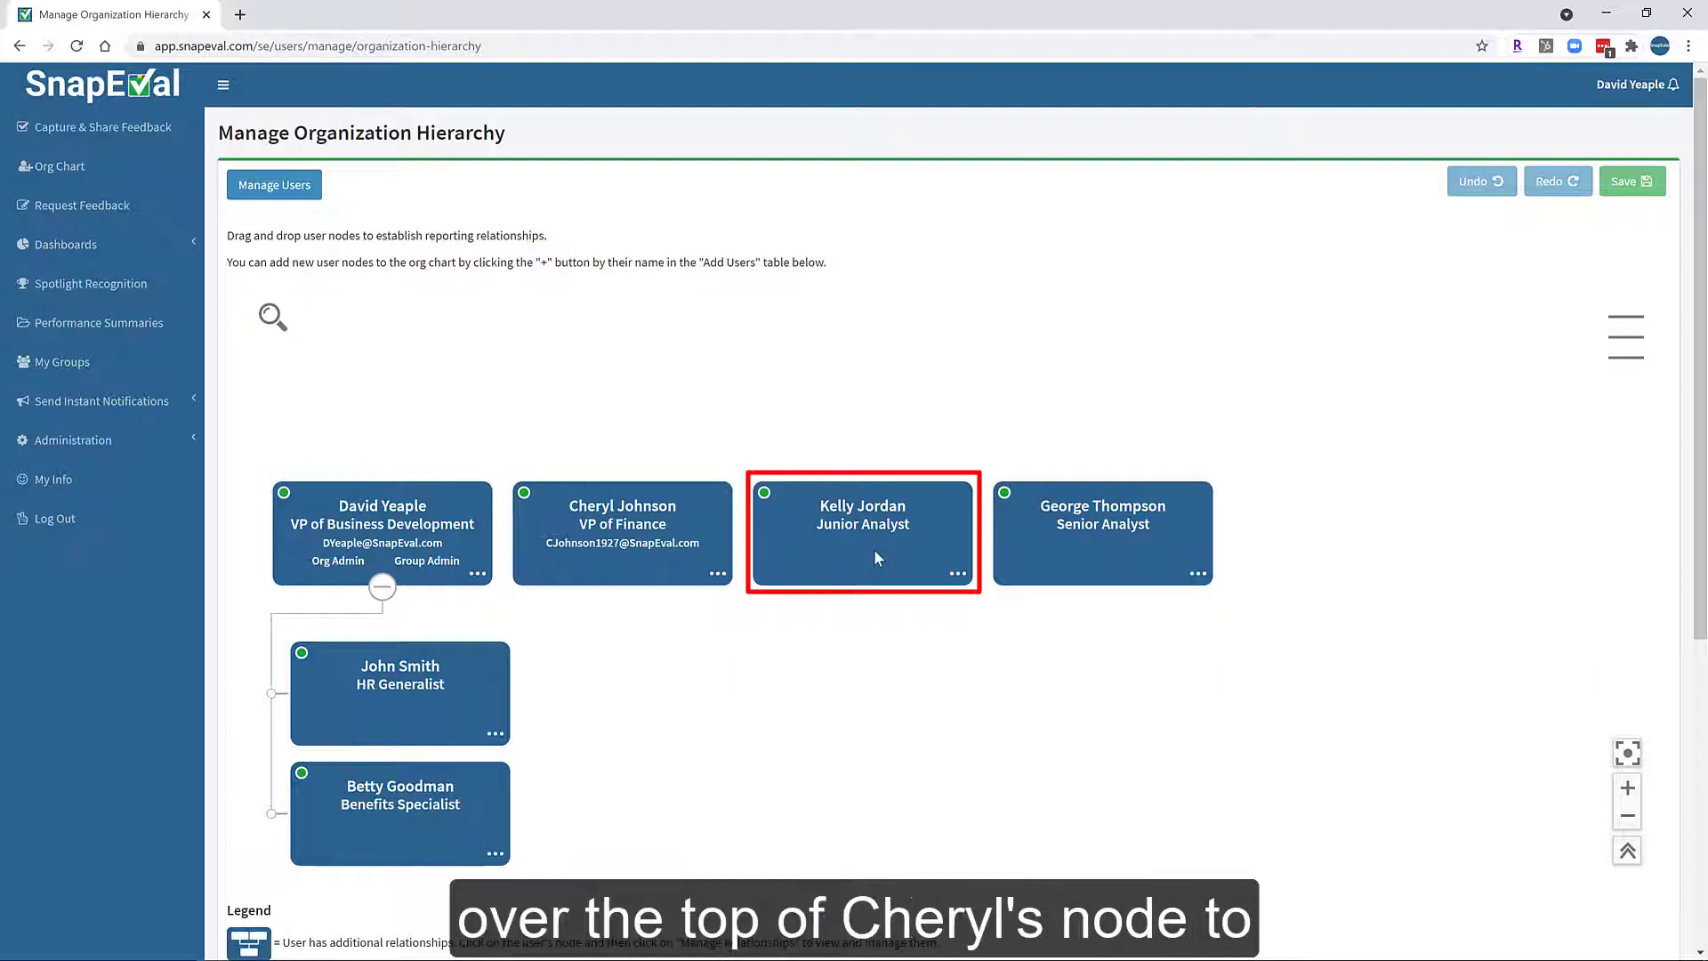
Place the Junior and Senior Analysts under the VP of Finance, save, and reload the chart.
{"action": "left_click_drag", "start_coordinate": [873, 548], "coordinate": [748, 577]}
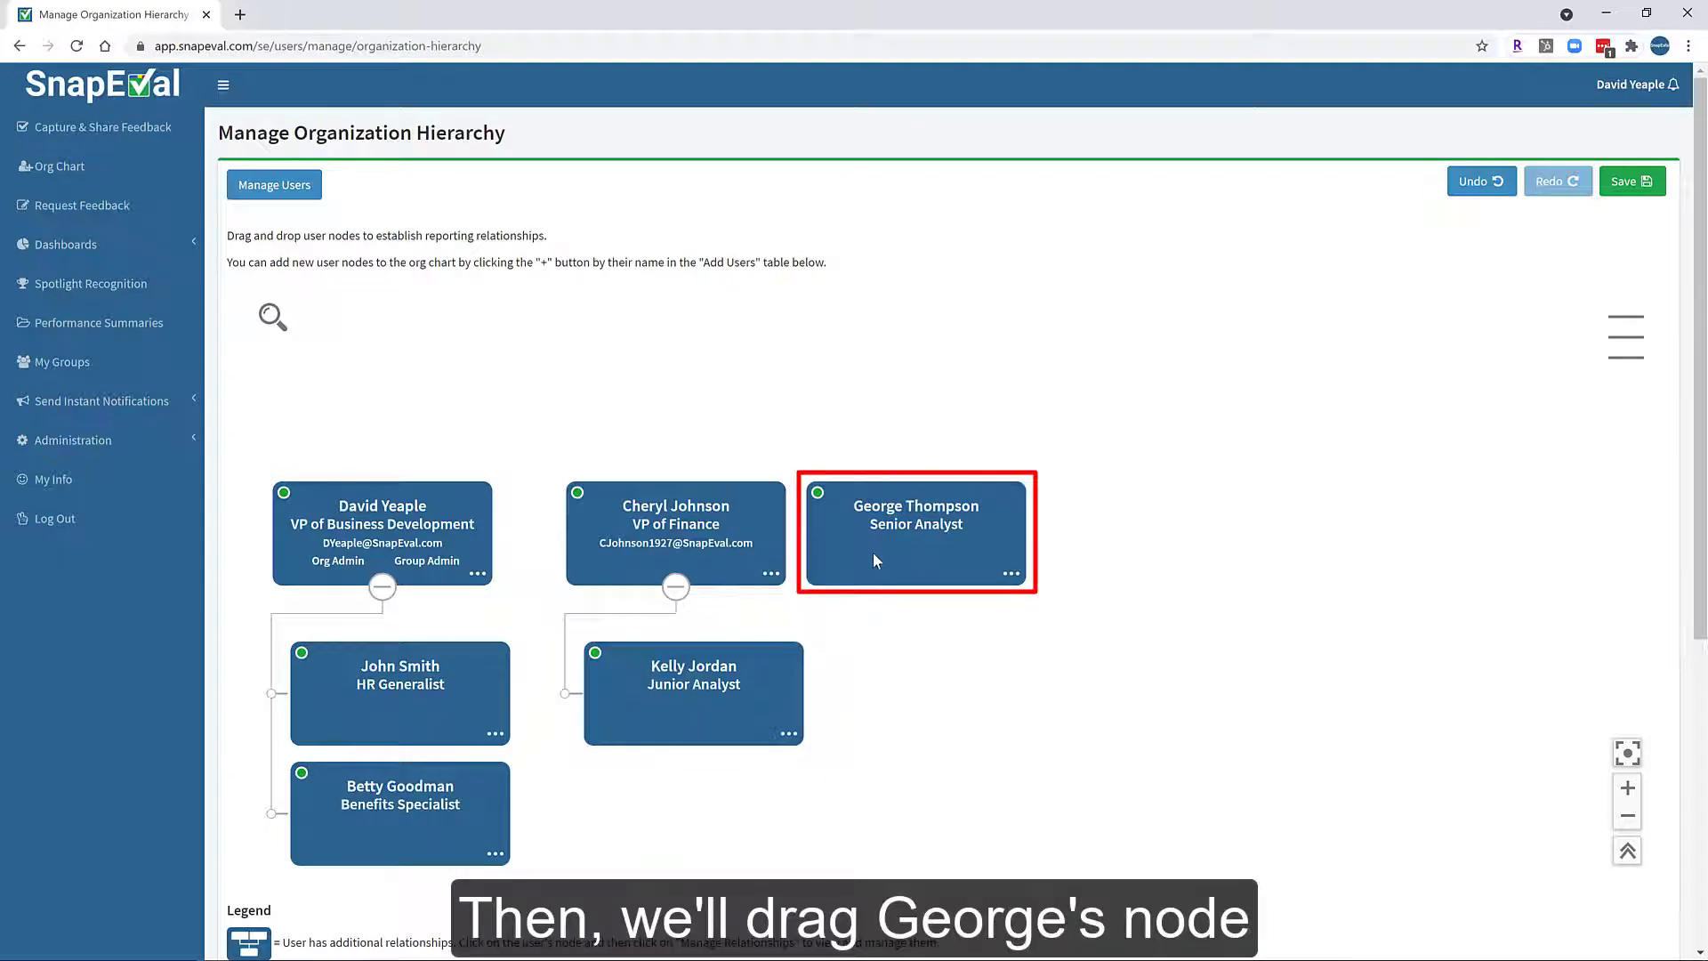
{"action": "left_click_drag", "start_coordinate": [873, 558], "coordinate": [641, 551]}
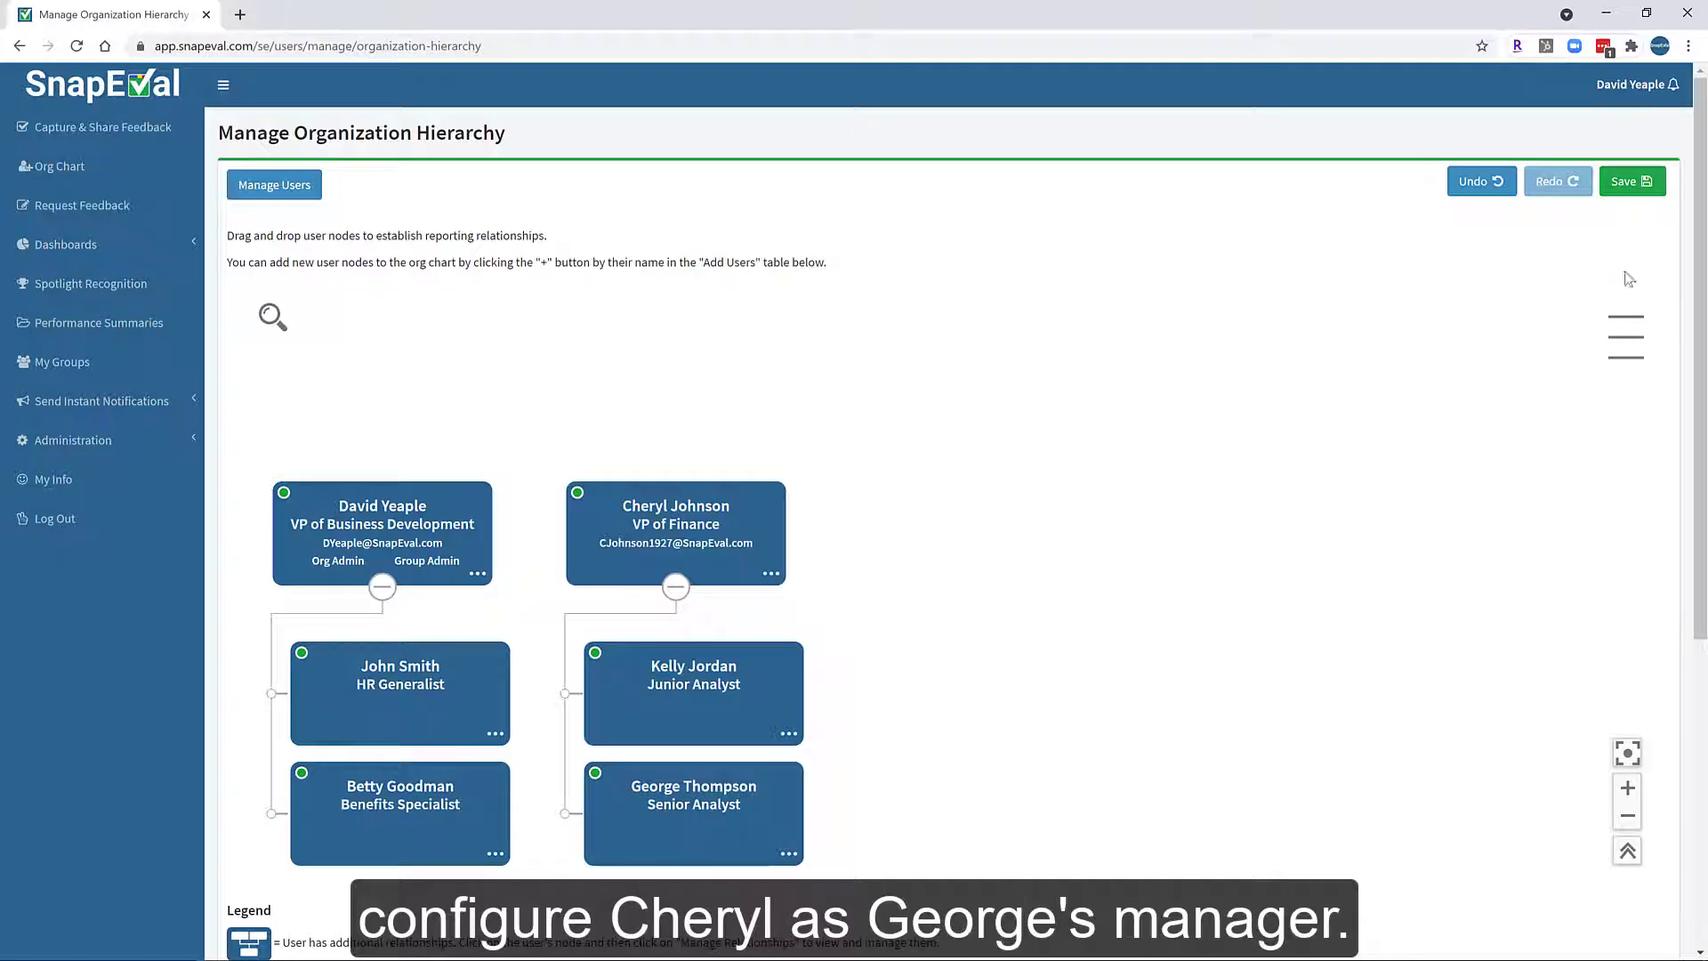
{"action": "left_click", "coordinate": [1635, 193]}
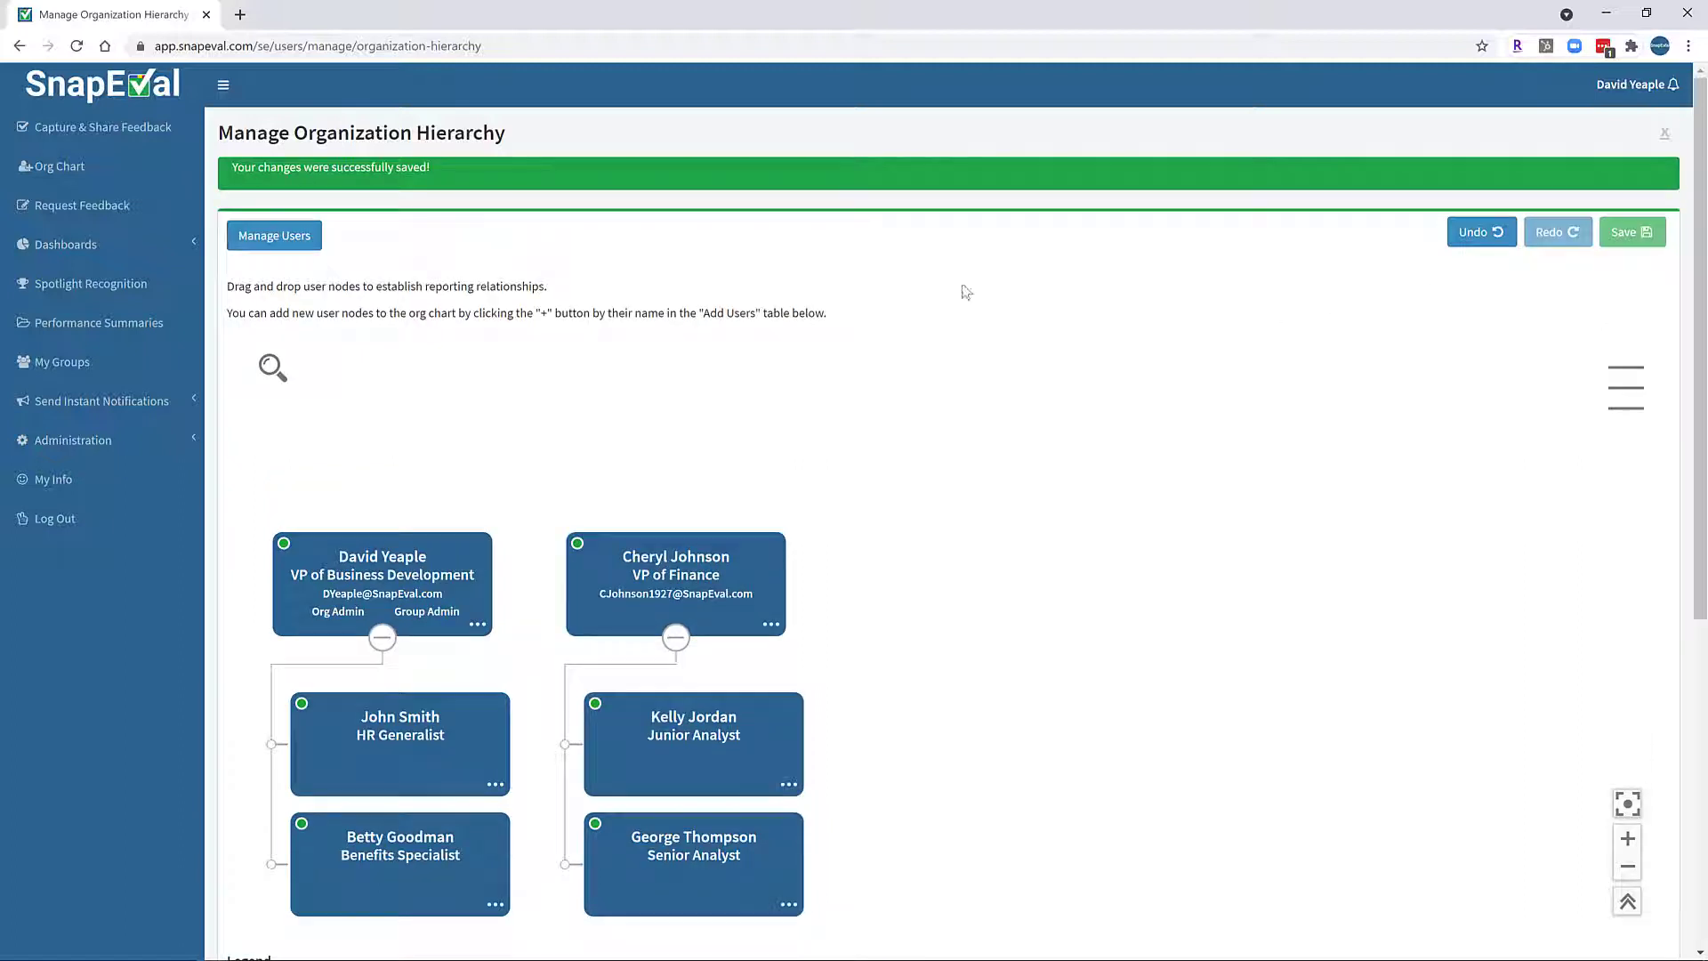
{"action": "left_click", "coordinate": [78, 47]}
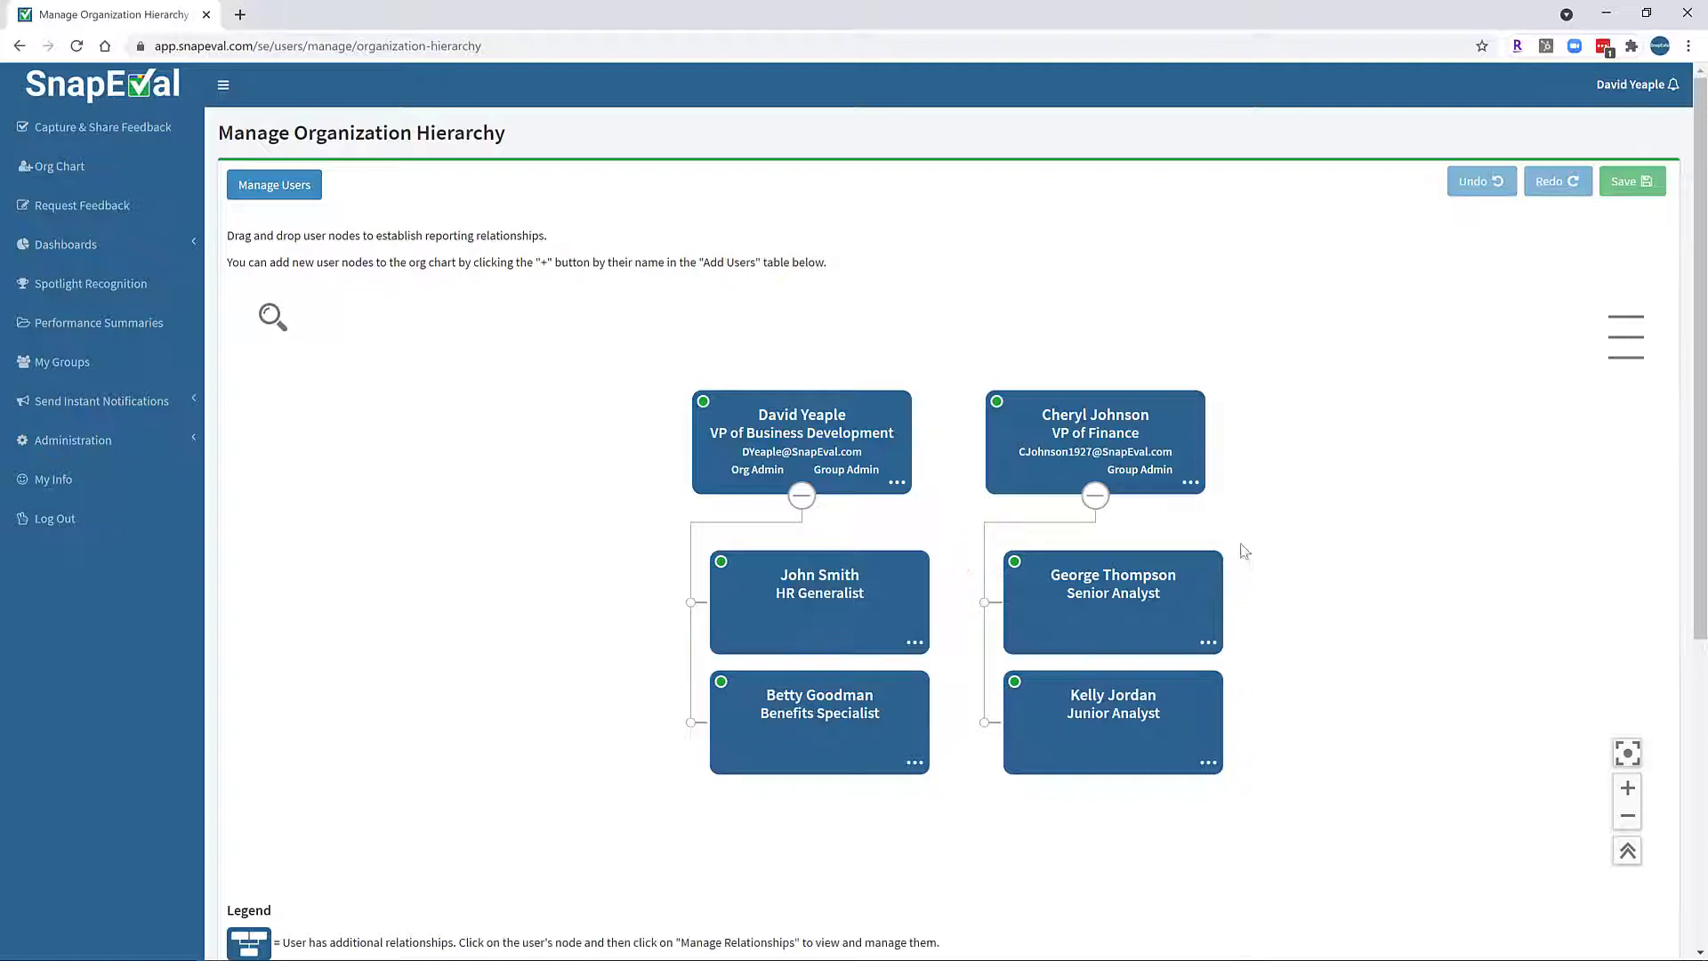
Open Manage Relationships from the VP of Finance's node menu.
{"action": "left_click", "coordinate": [1192, 485]}
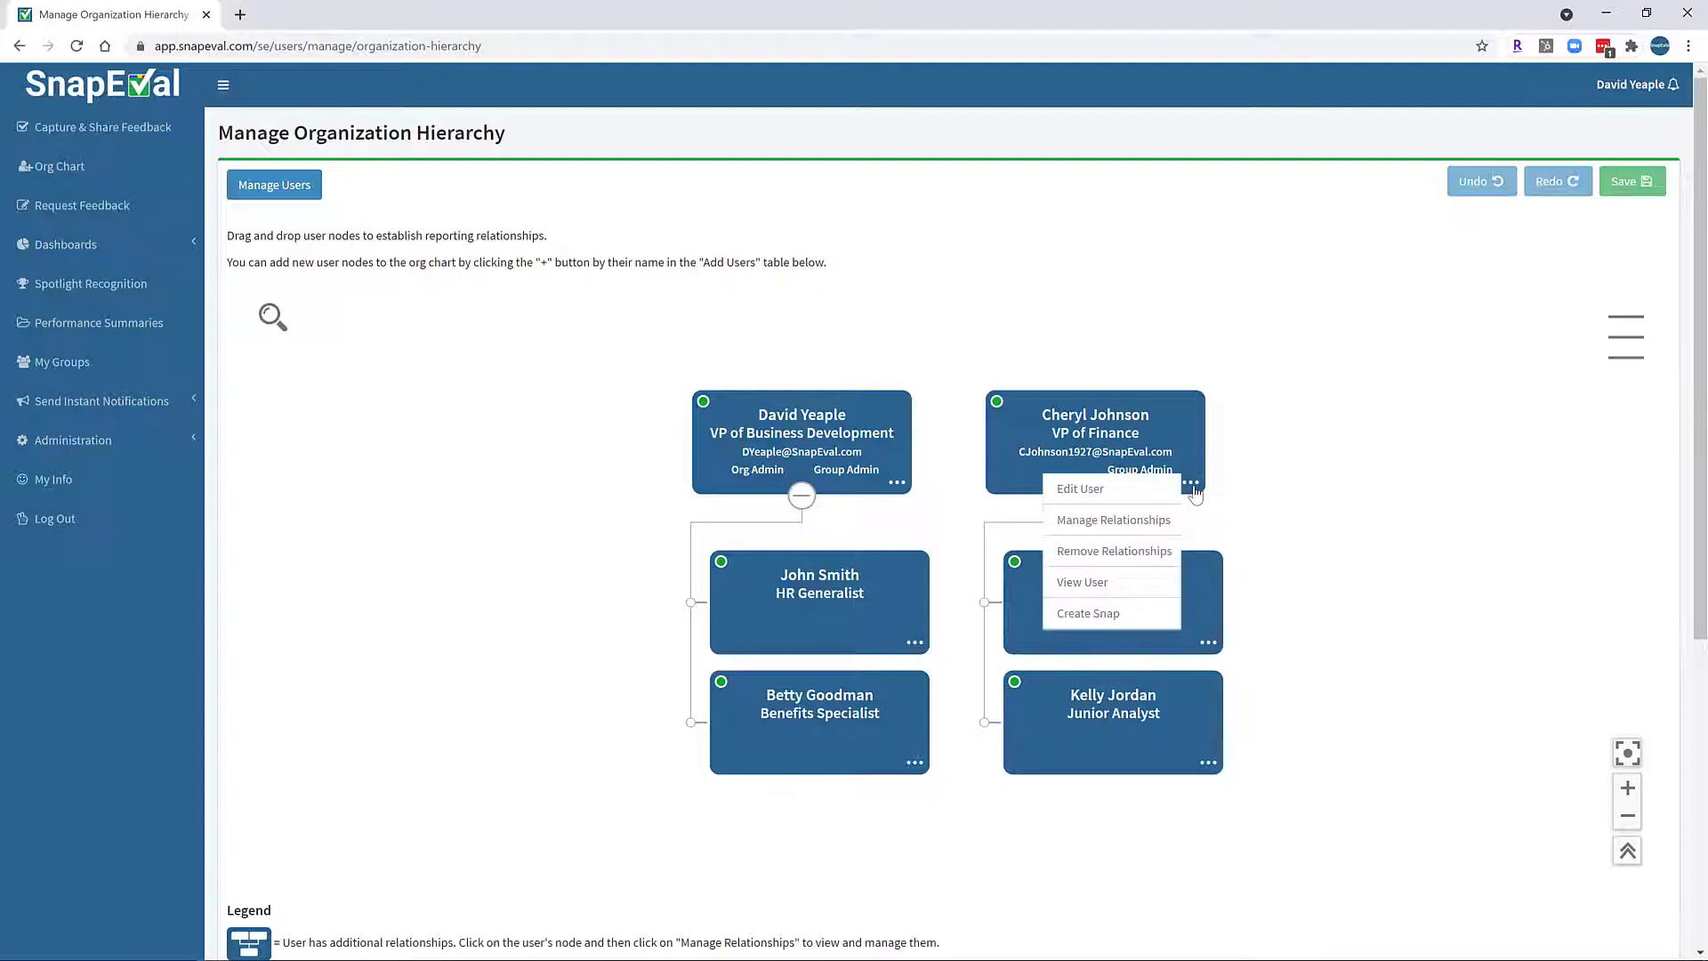
{"action": "left_click", "coordinate": [1161, 532]}
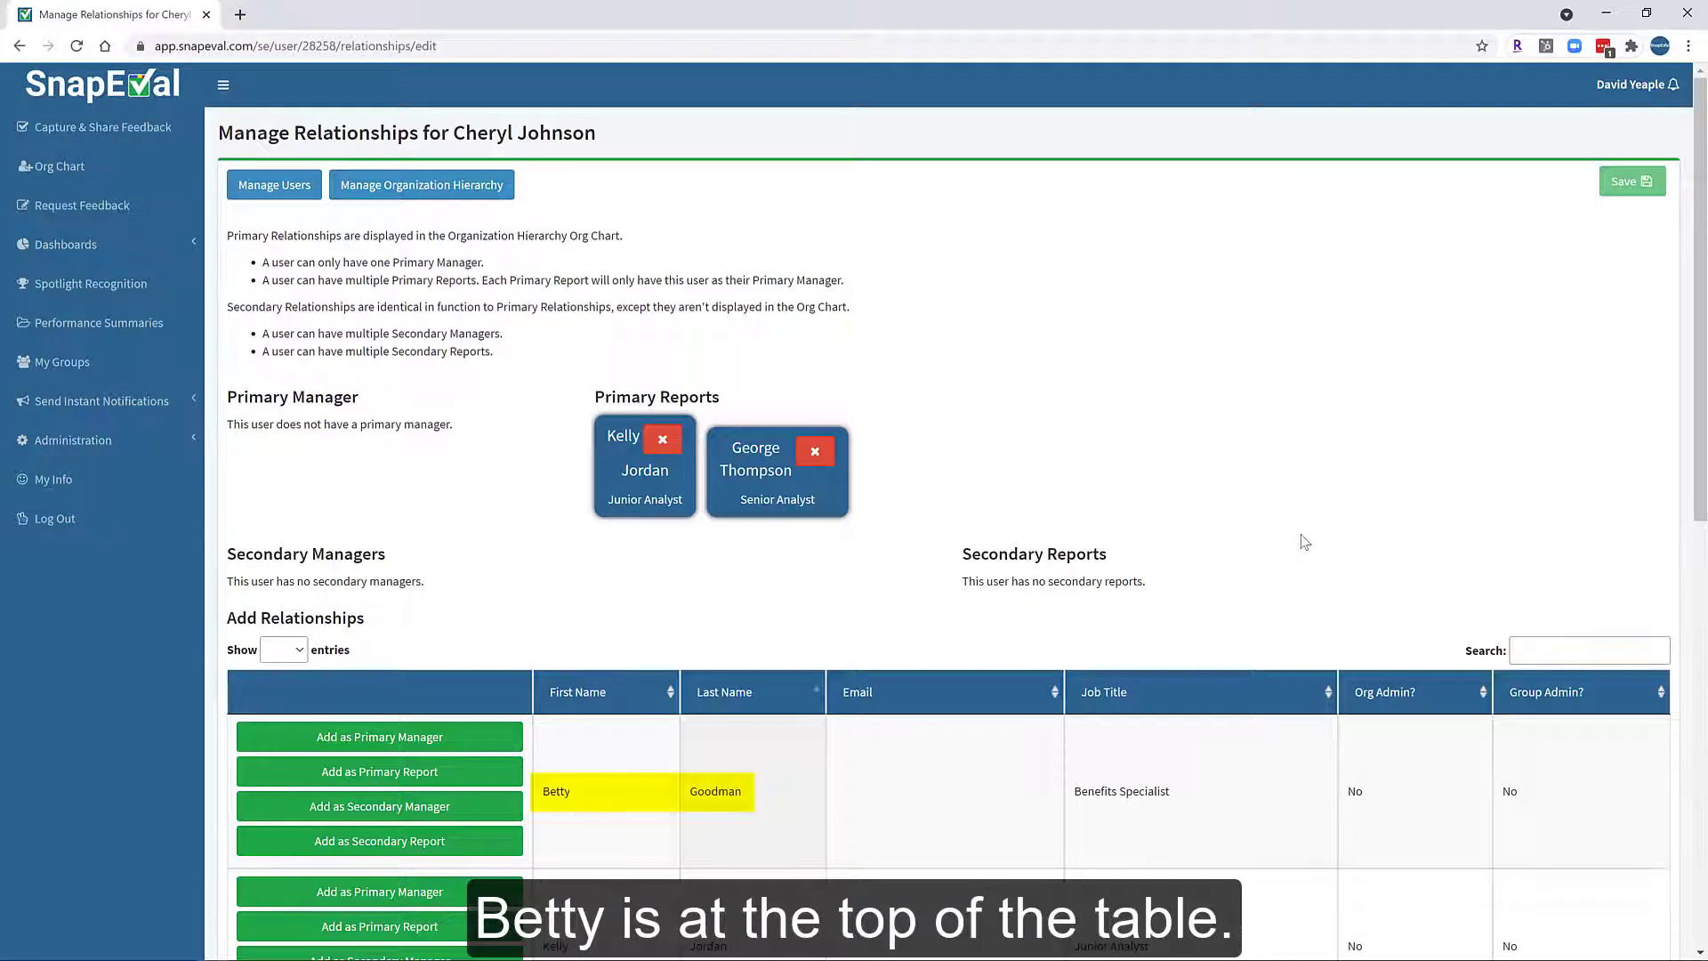
Add the Benefits Specialist as the VP of Finance's secondary report and save.
{"action": "scroll", "coordinate": [1301, 543], "scroll_direction": "down", "scroll_amount": 2}
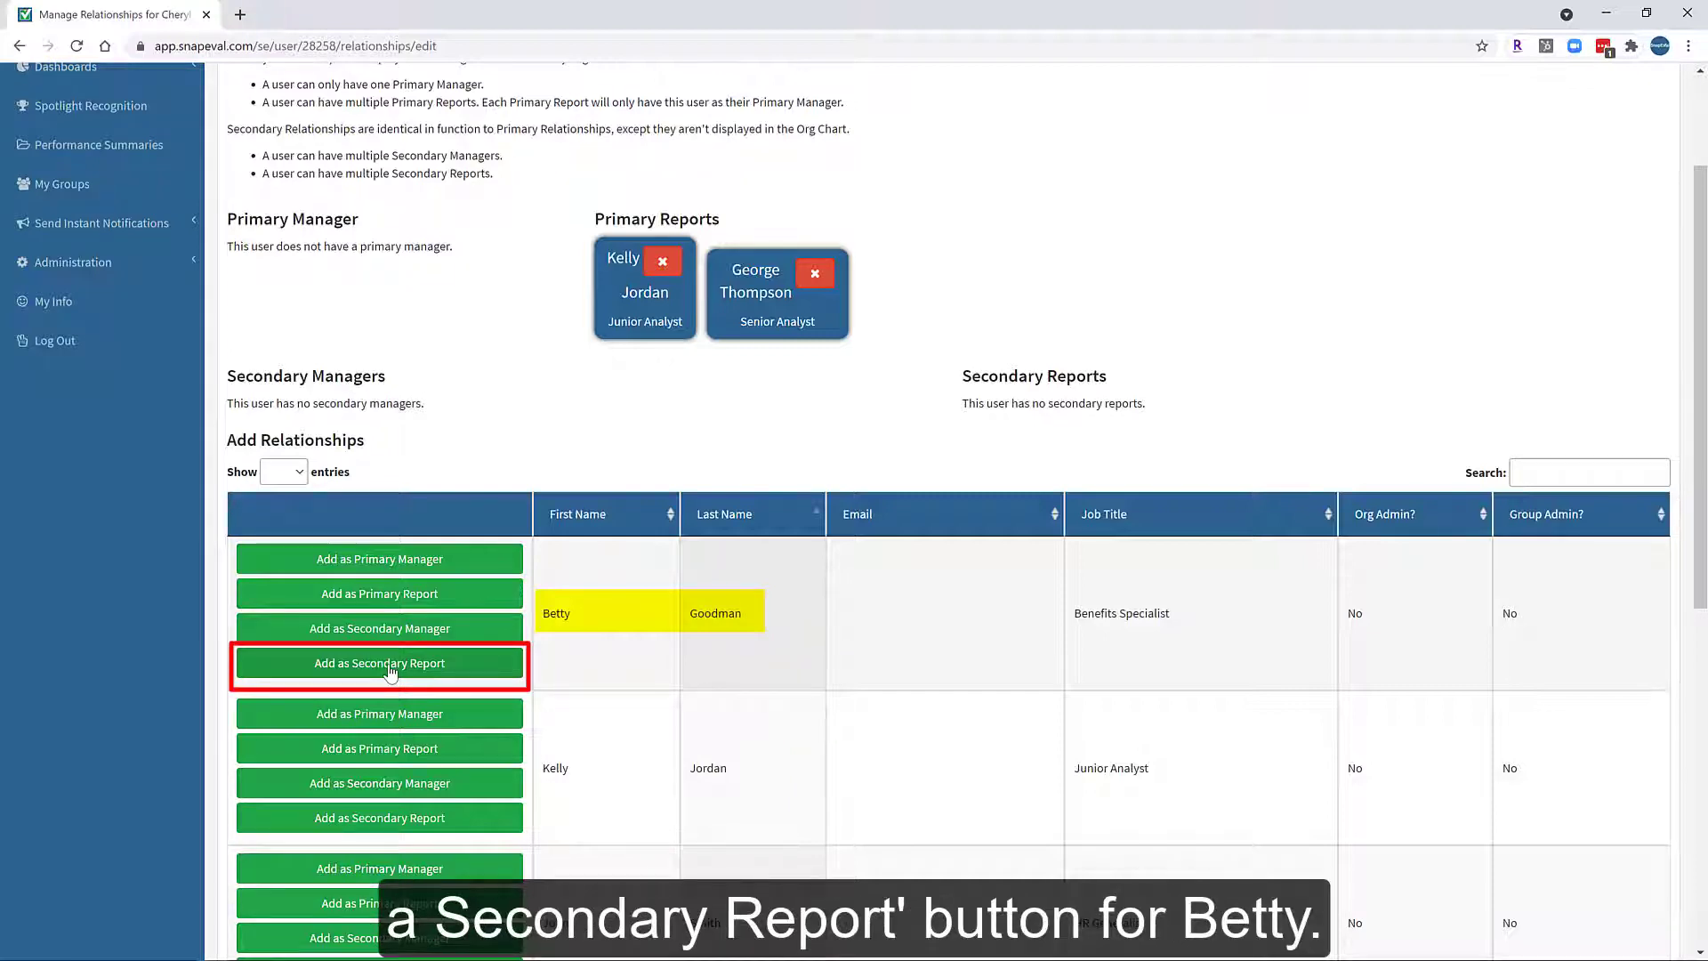
{"action": "left_click", "coordinate": [390, 674]}
{"action": "scroll", "coordinate": [481, 666], "scroll_direction": "down", "scroll_amount": 2}
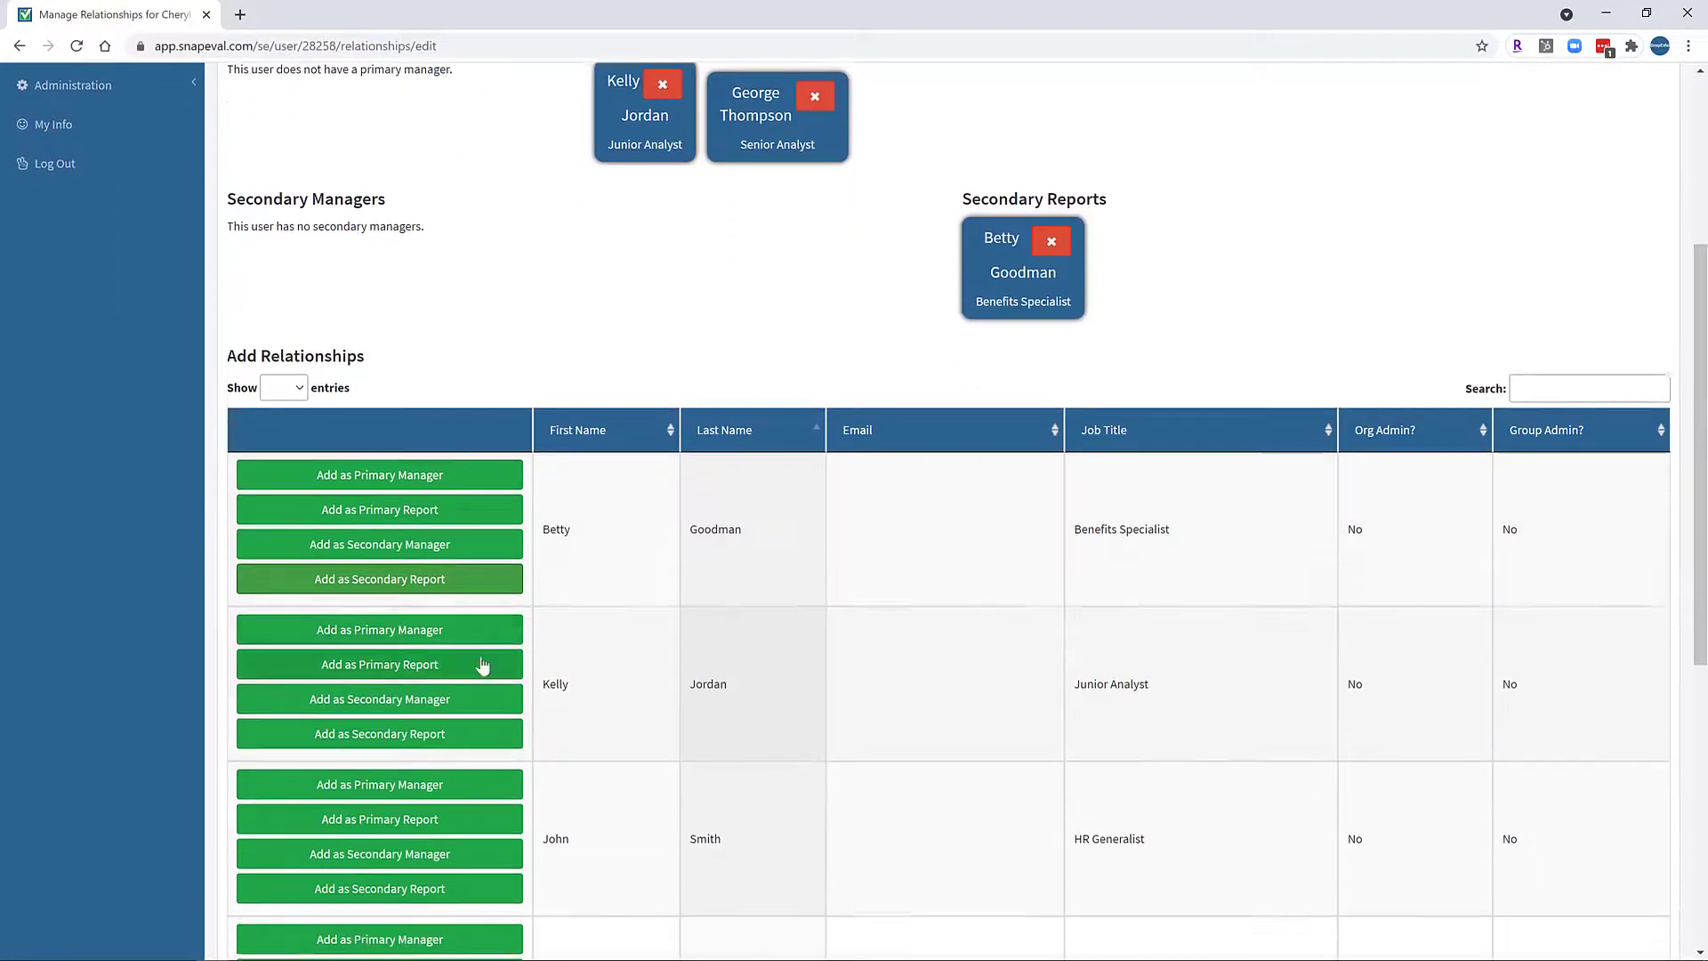
{"action": "scroll", "coordinate": [1124, 573], "scroll_direction": "down", "scroll_amount": 2}
{"action": "scroll", "coordinate": [1125, 572], "scroll_direction": "up", "scroll_amount": 6}
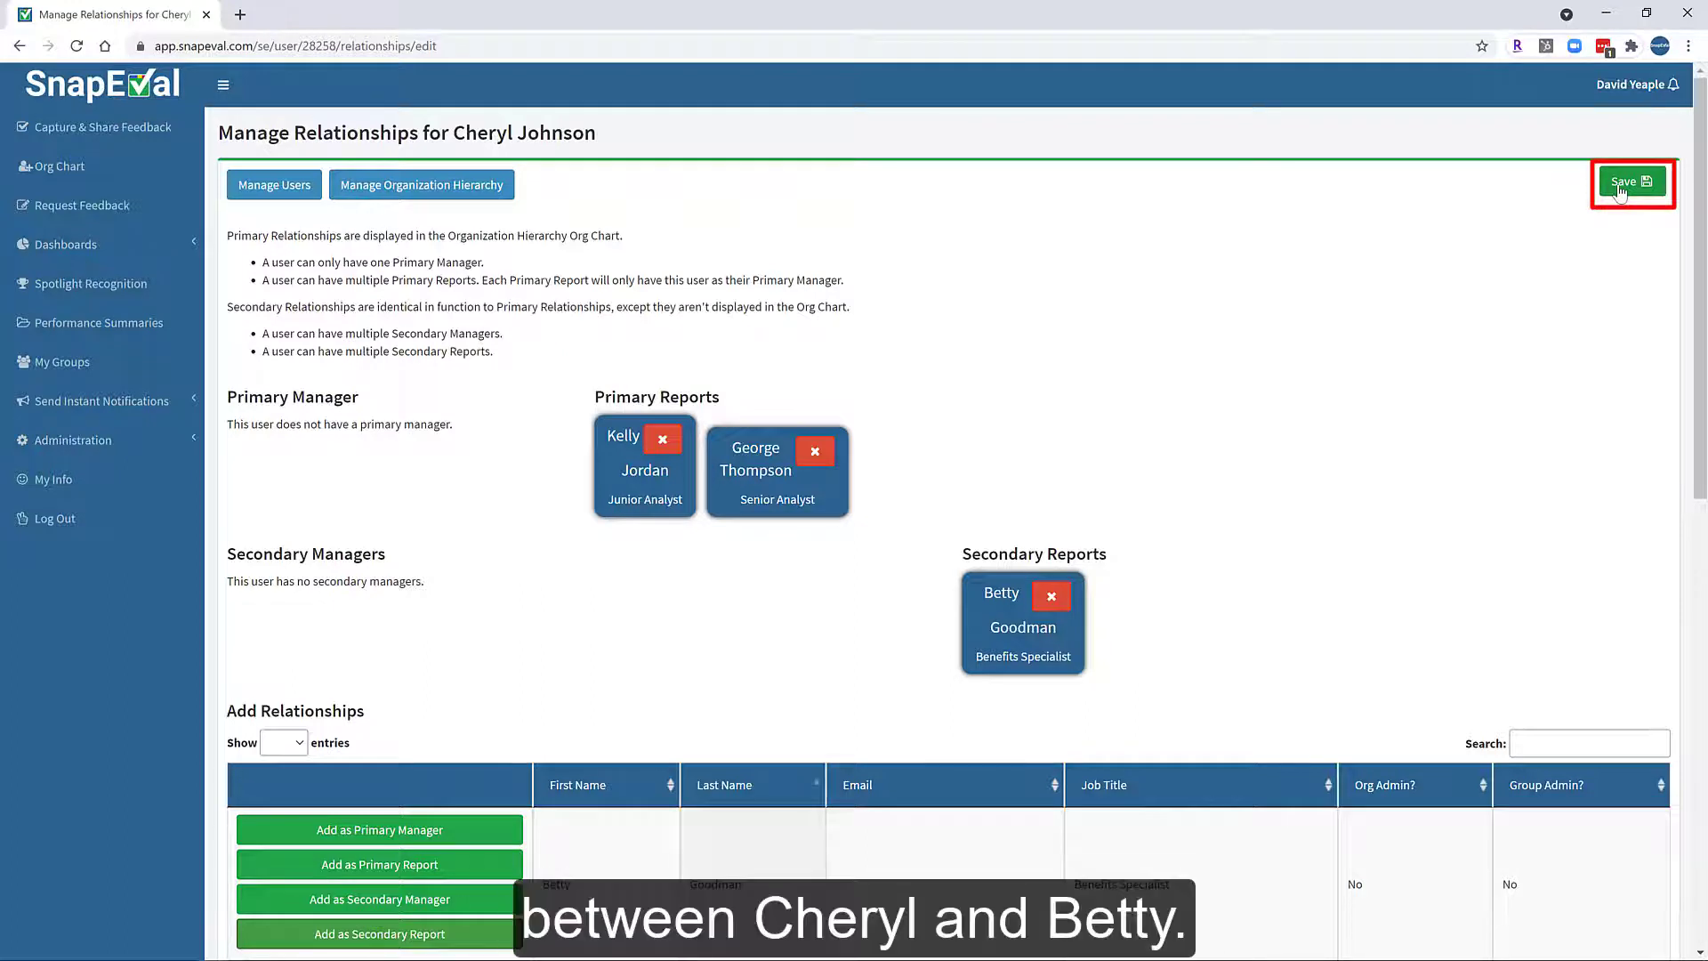
{"action": "left_click", "coordinate": [1621, 189]}
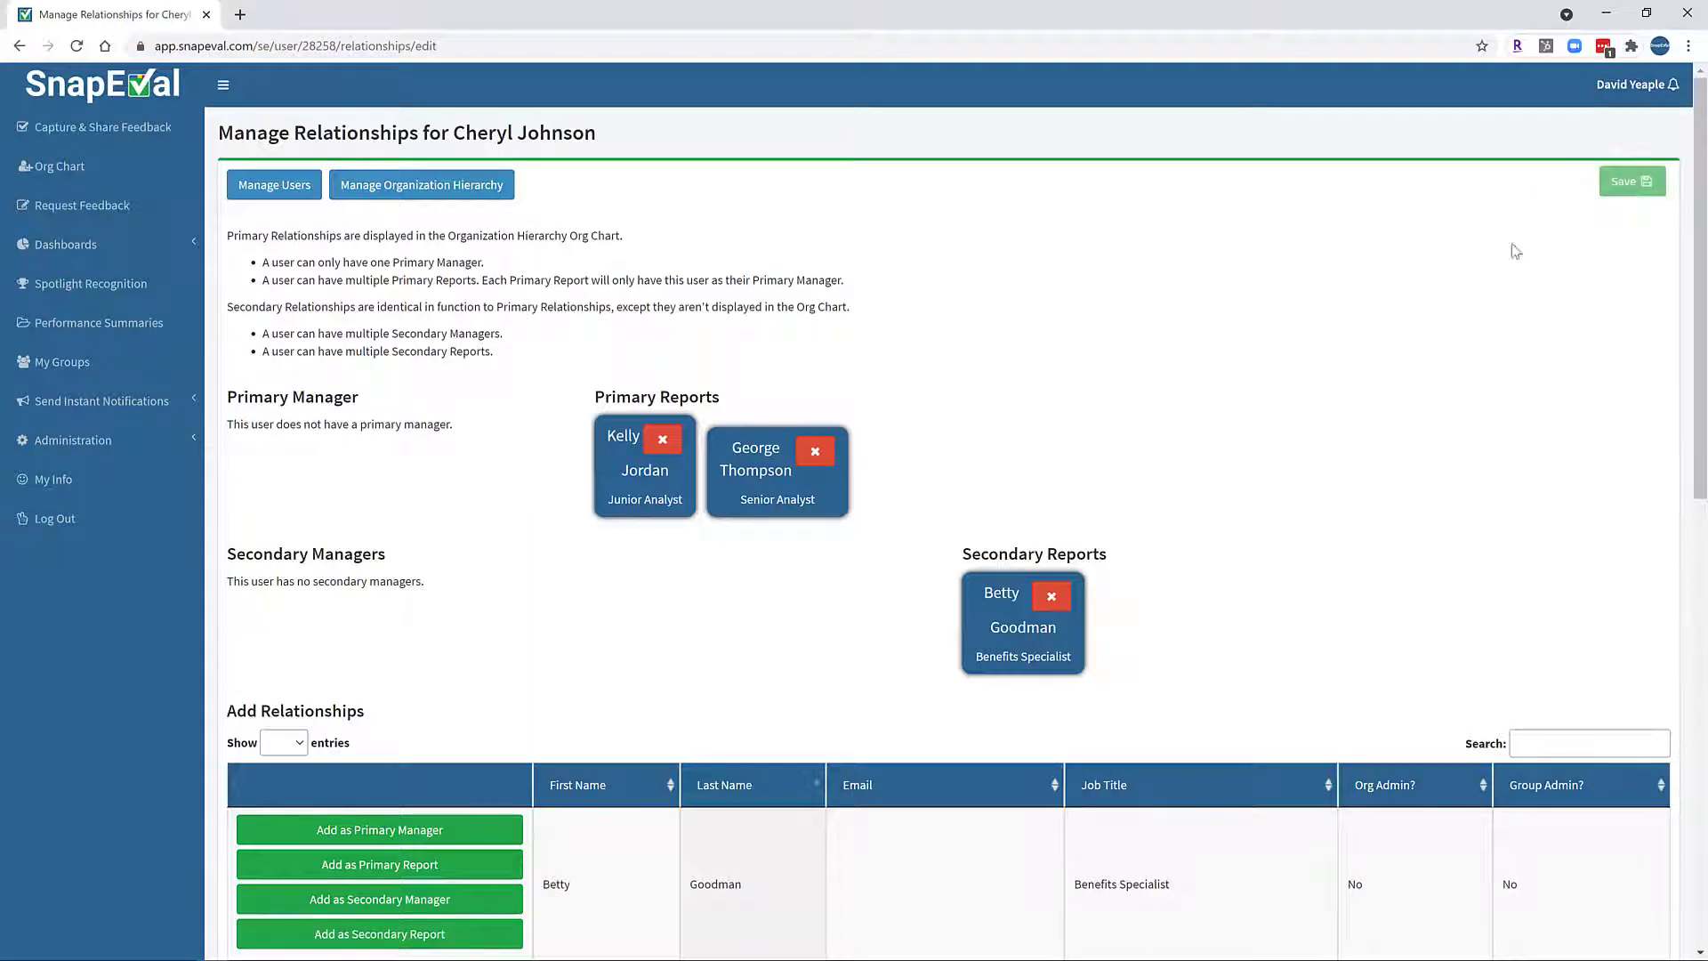
Return to Manage Organization Hierarchy and reload the chart.
{"action": "left_click", "coordinate": [412, 189]}
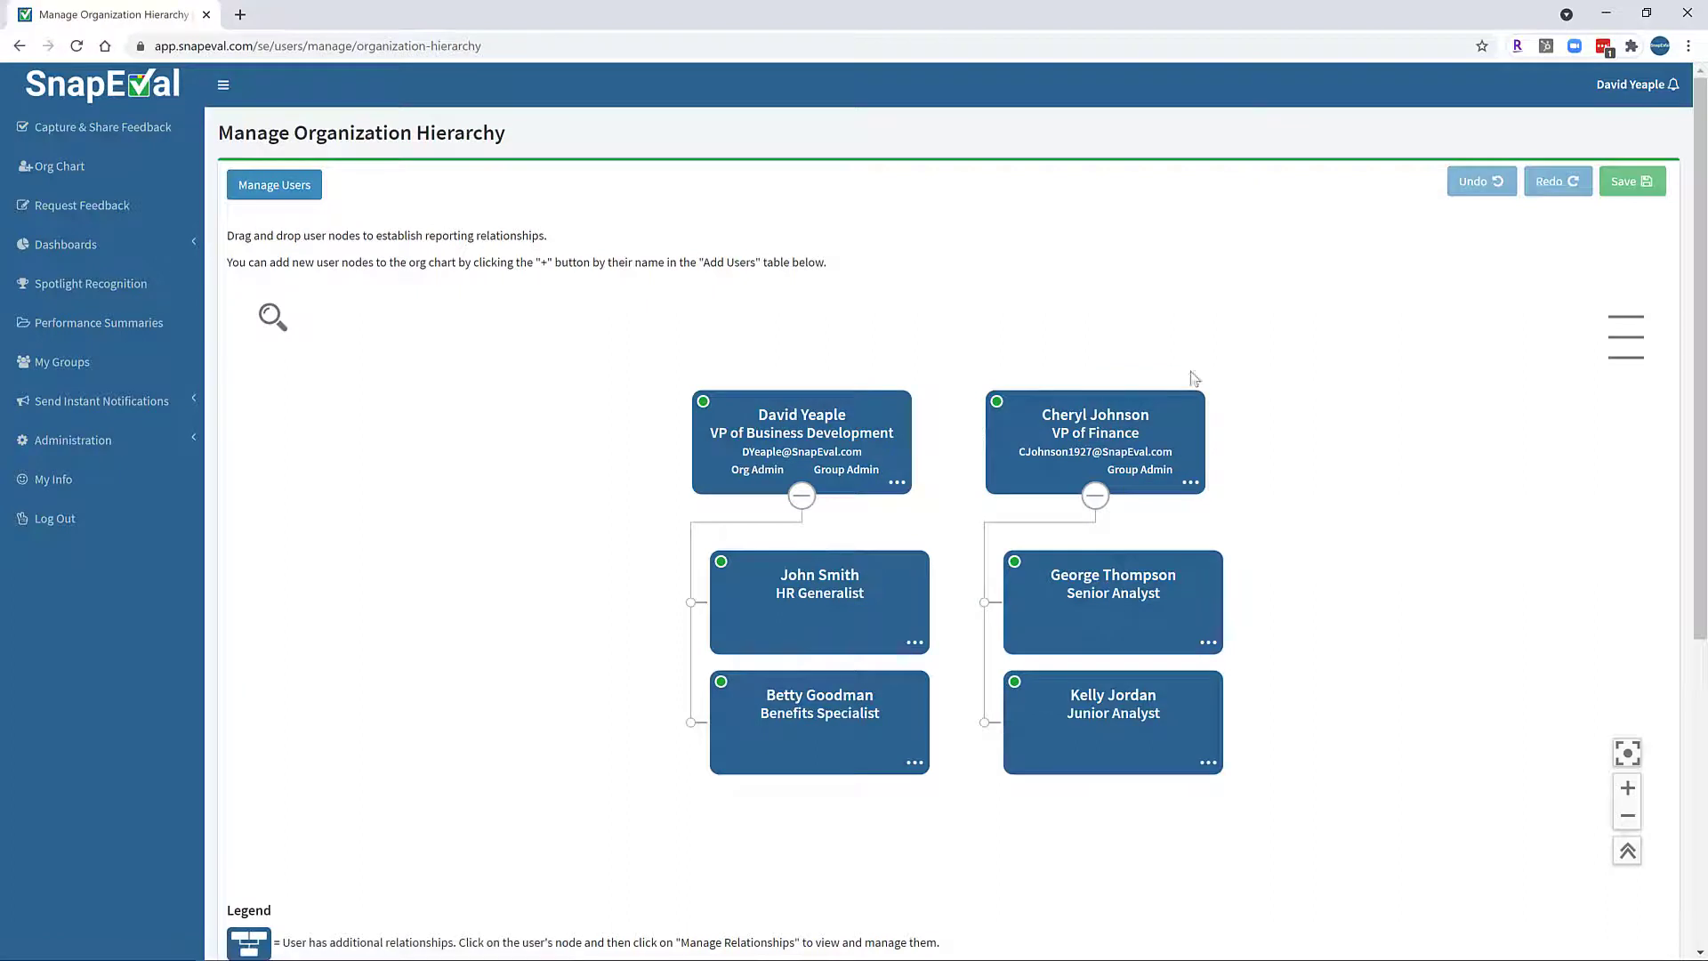
{"action": "left_click", "coordinate": [76, 46]}
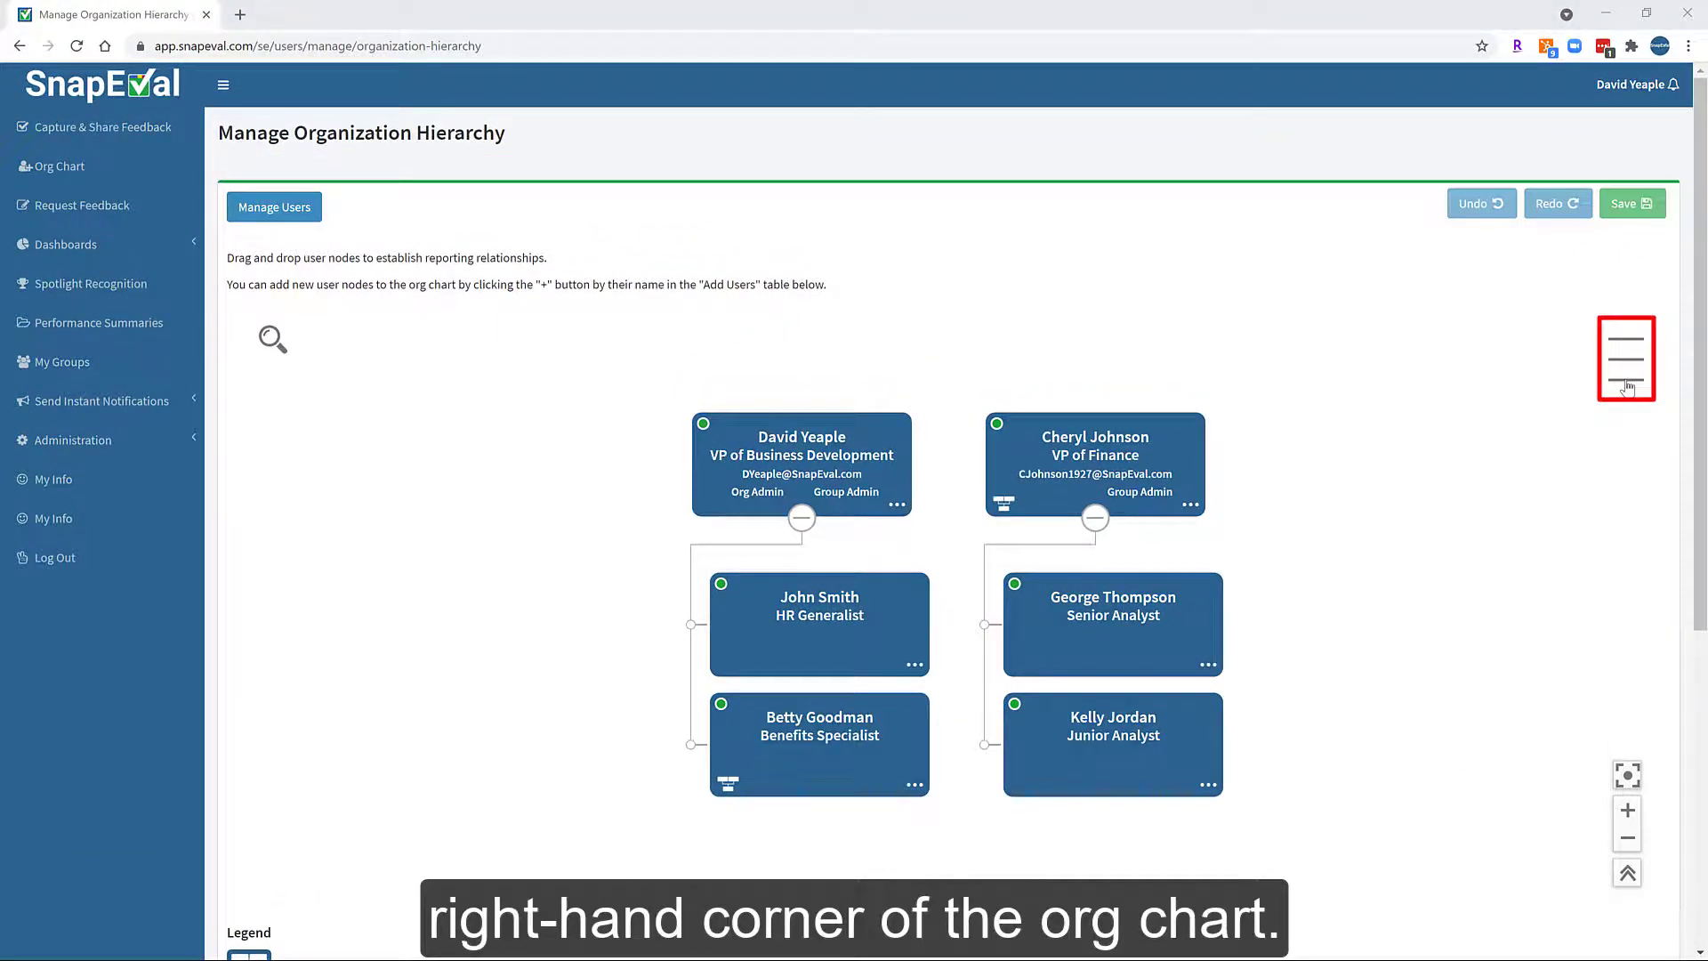
Export the org chart as CSV and open OrgChart (92).csv in Excel.
{"action": "left_click", "coordinate": [1627, 388]}
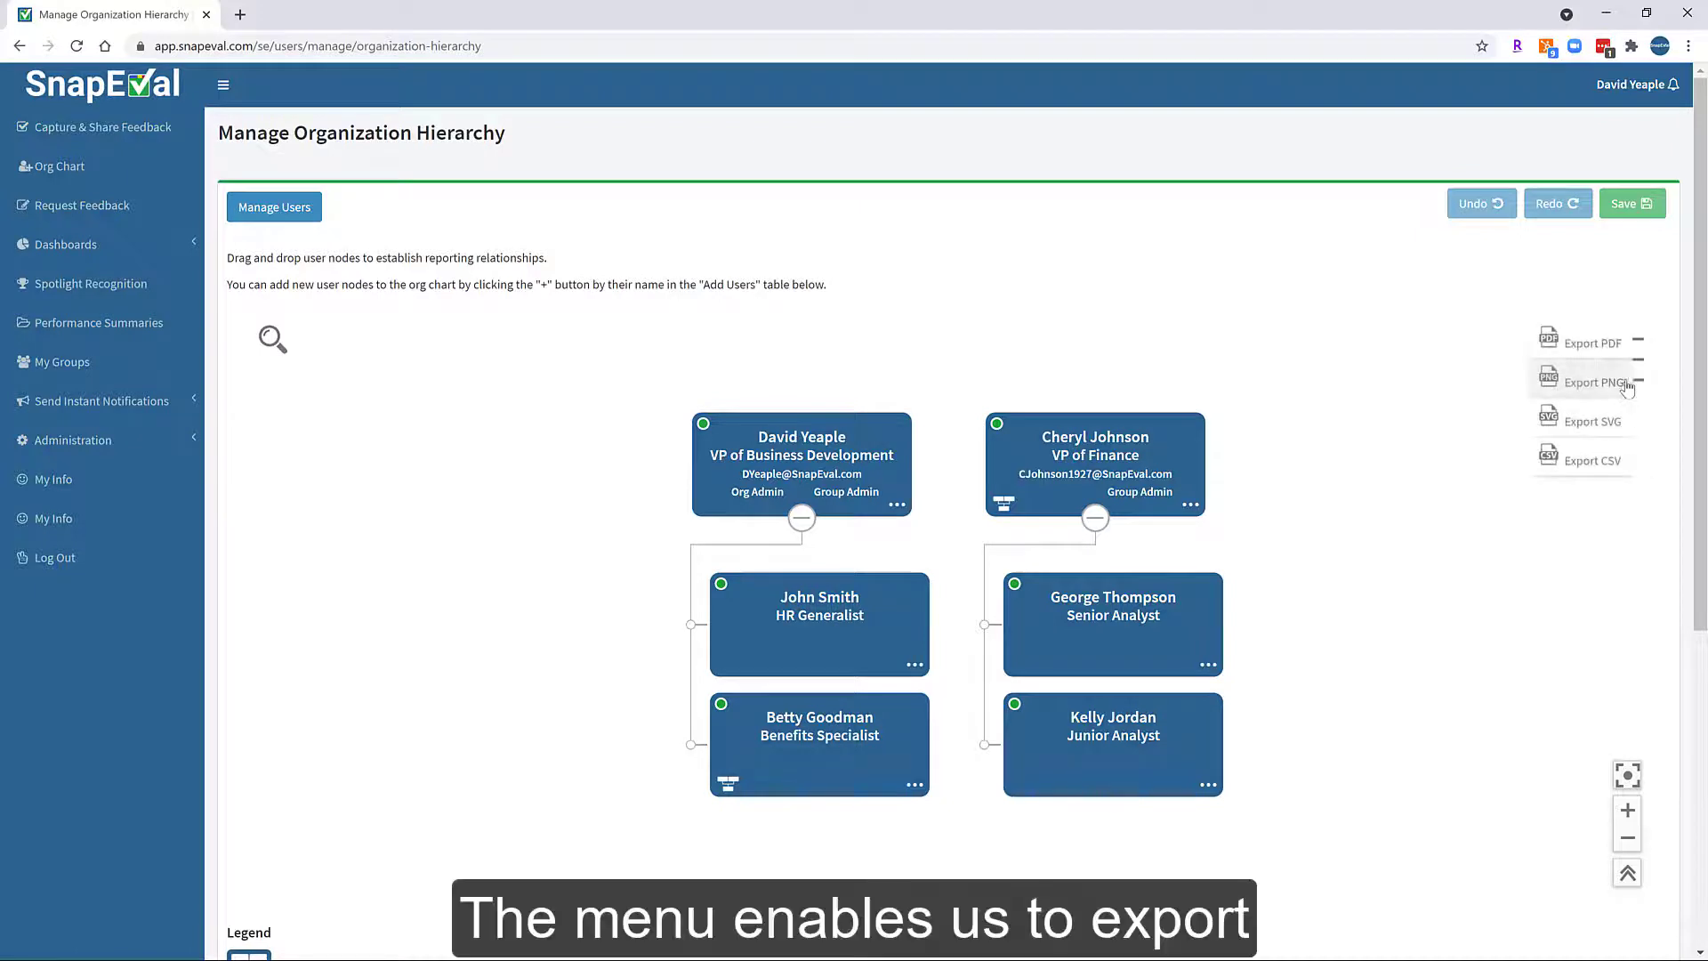
{"action": "left_click", "coordinate": [1577, 474]}
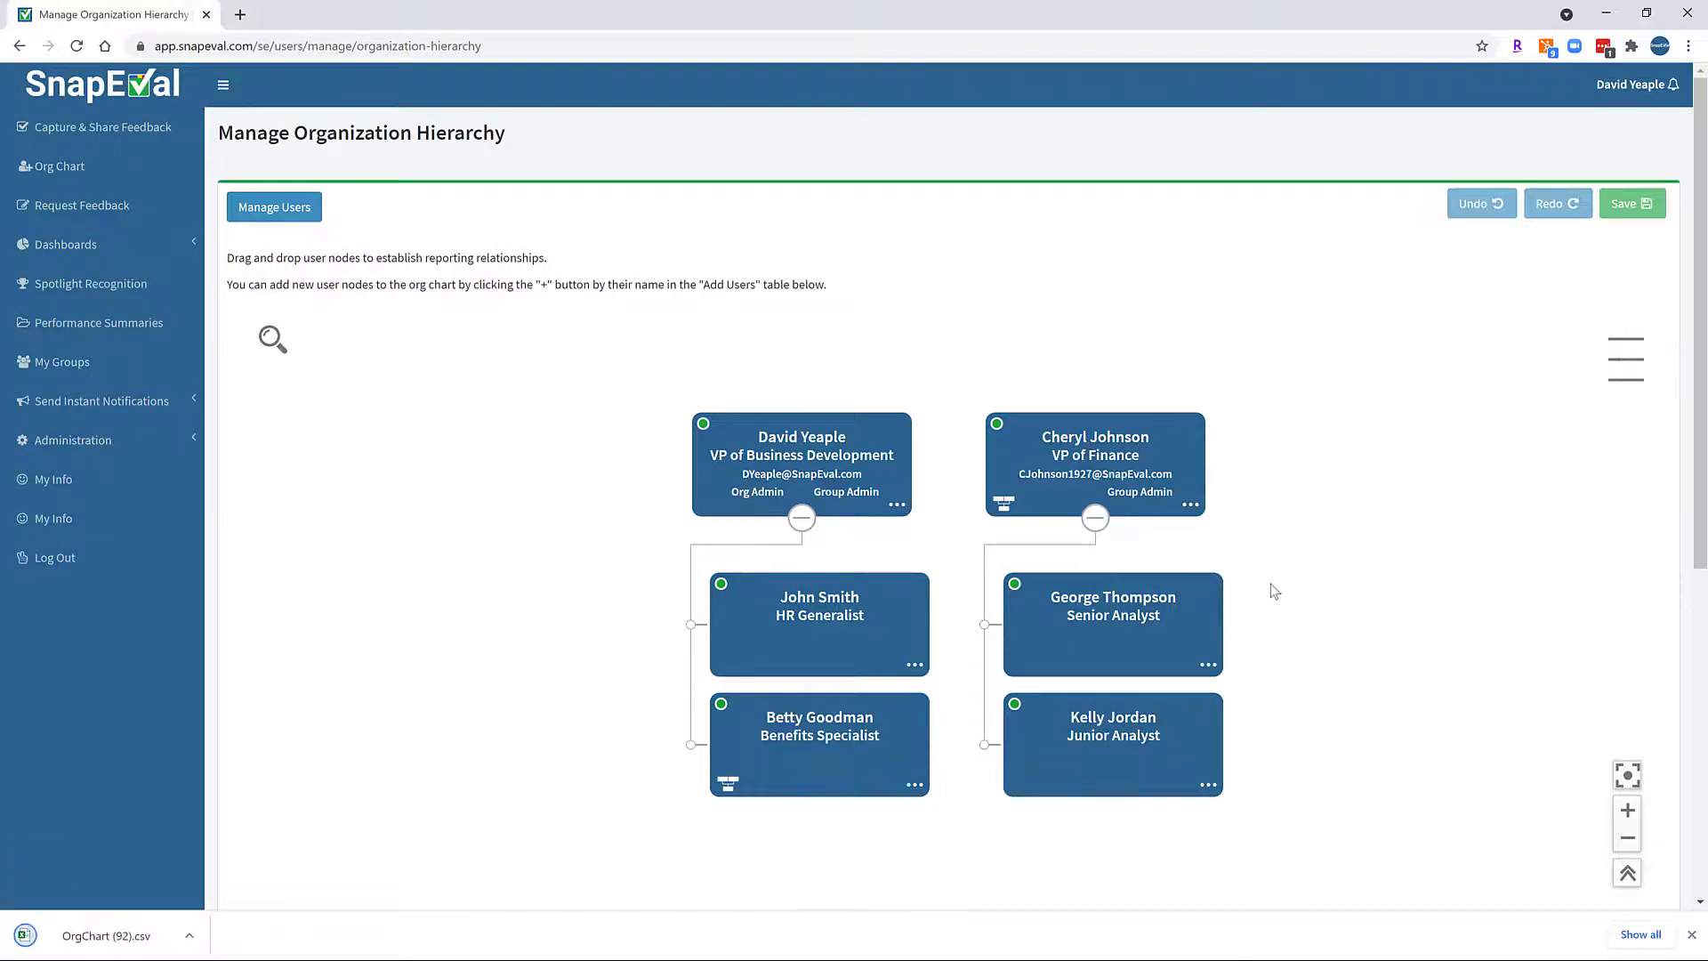
{"action": "left_click", "coordinate": [122, 946]}
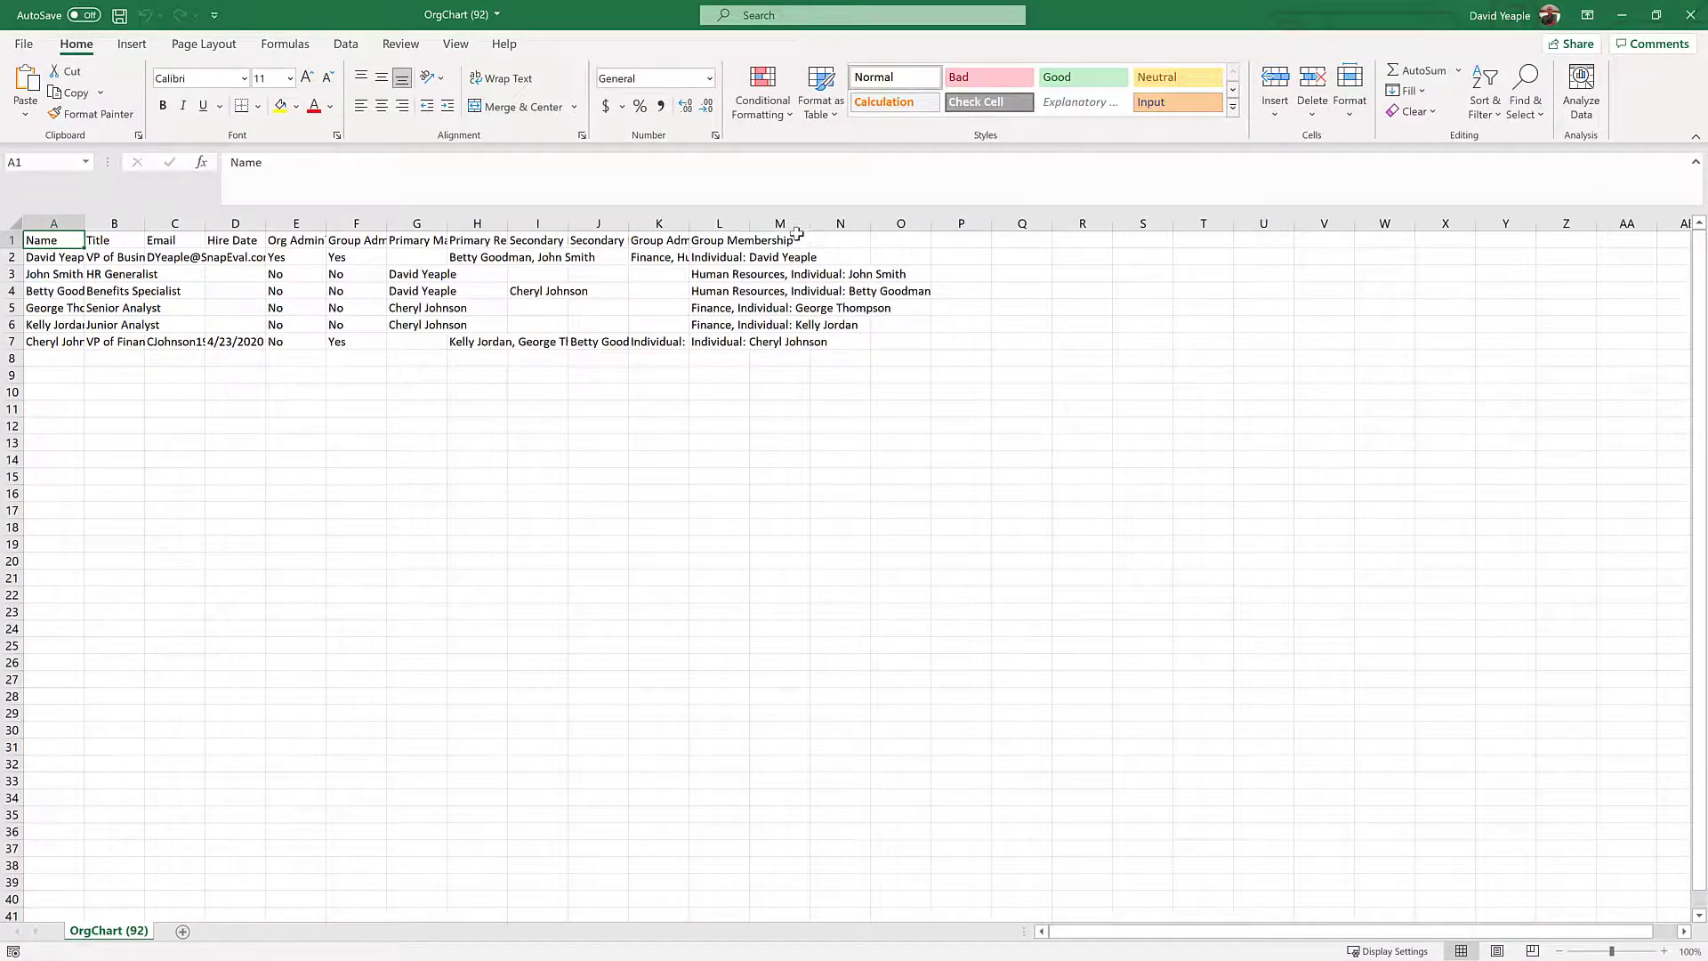
Format A1:L7 as a Medium banded table with headers, creating Table1.
{"action": "left_click_drag", "start_coordinate": [47, 242], "coordinate": [708, 334]}
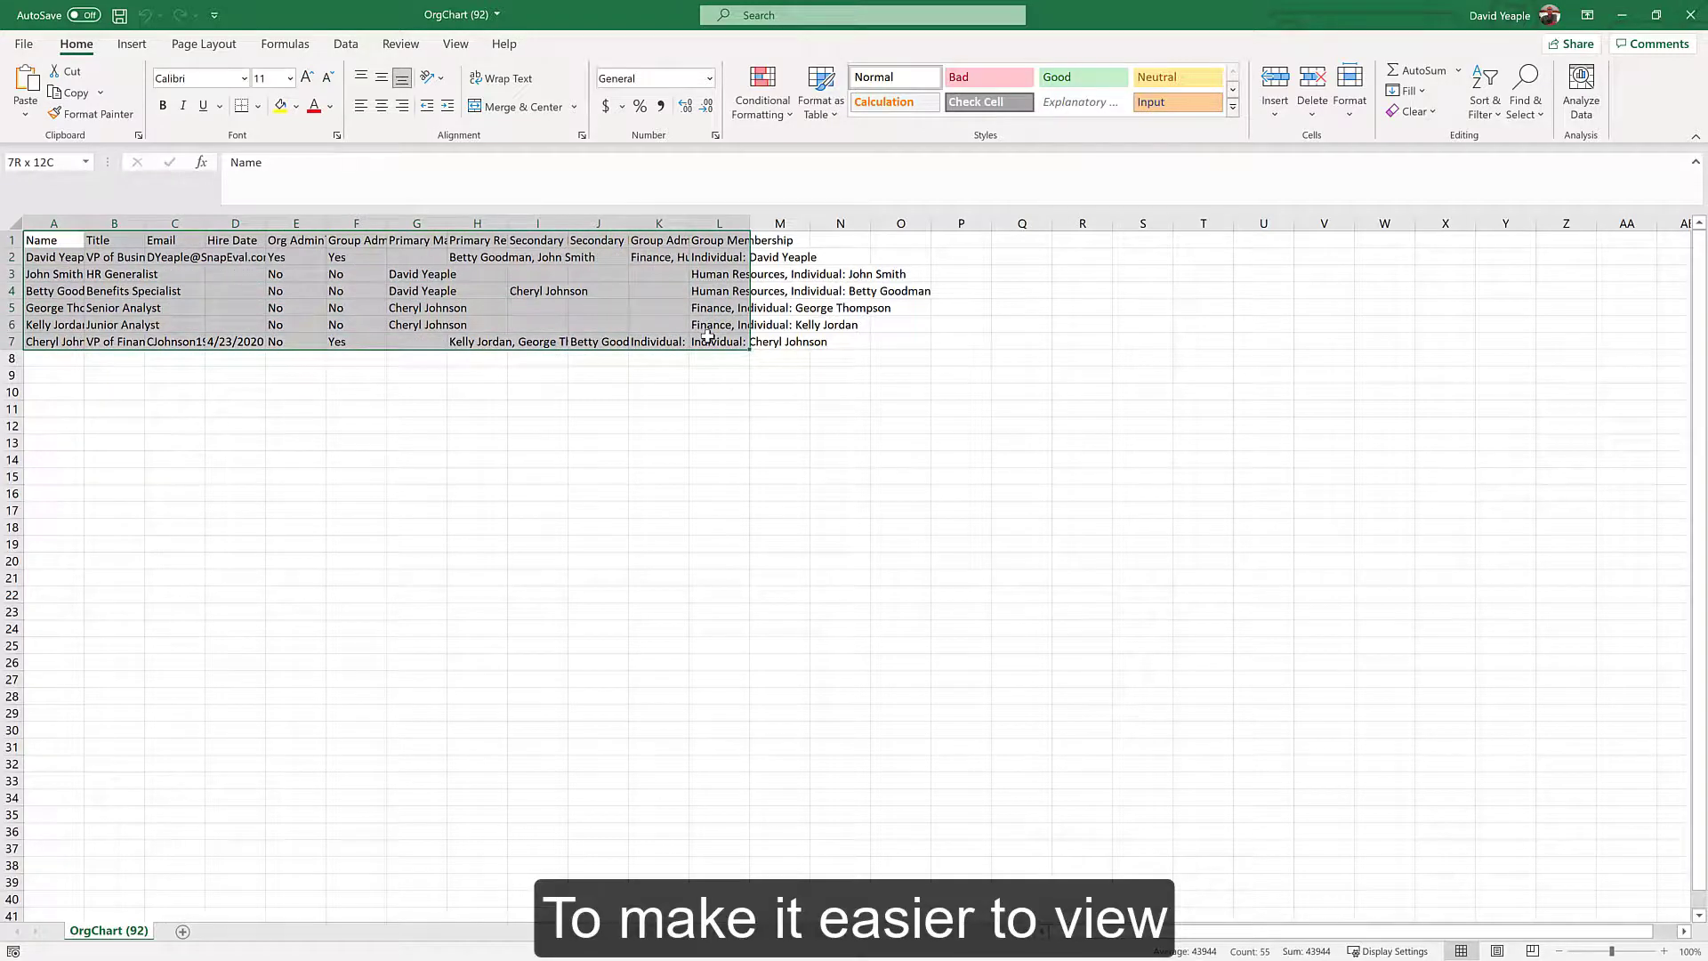
{"action": "left_click", "coordinate": [830, 108]}
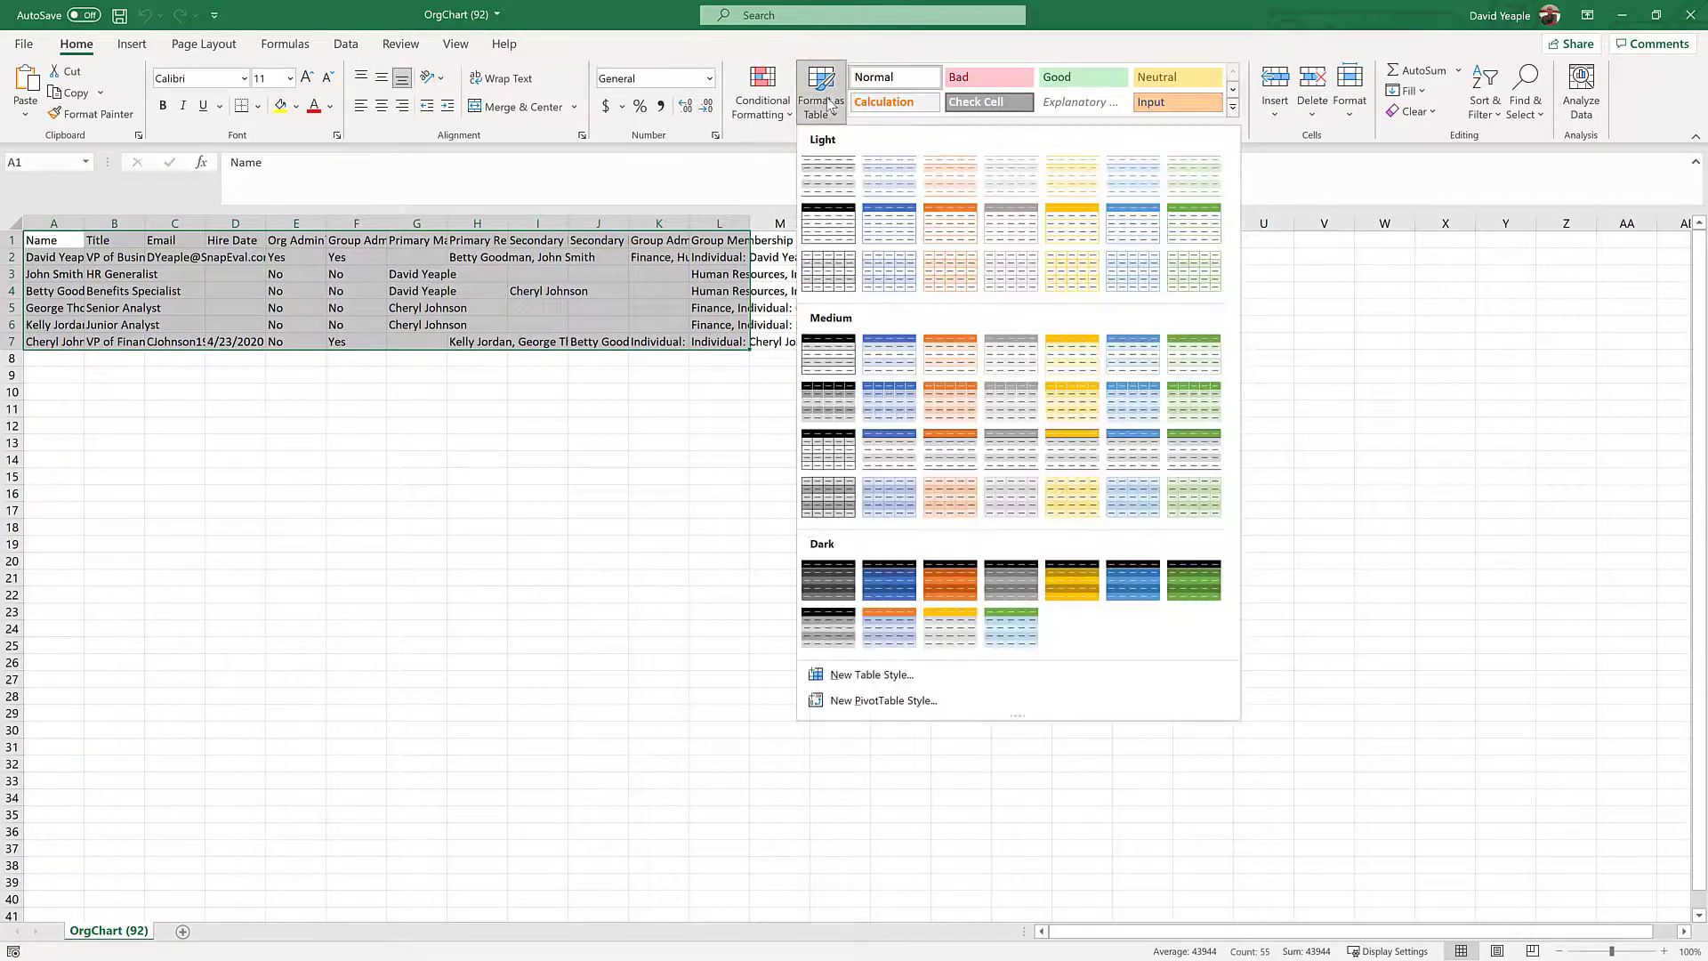
{"action": "left_click", "coordinate": [834, 440]}
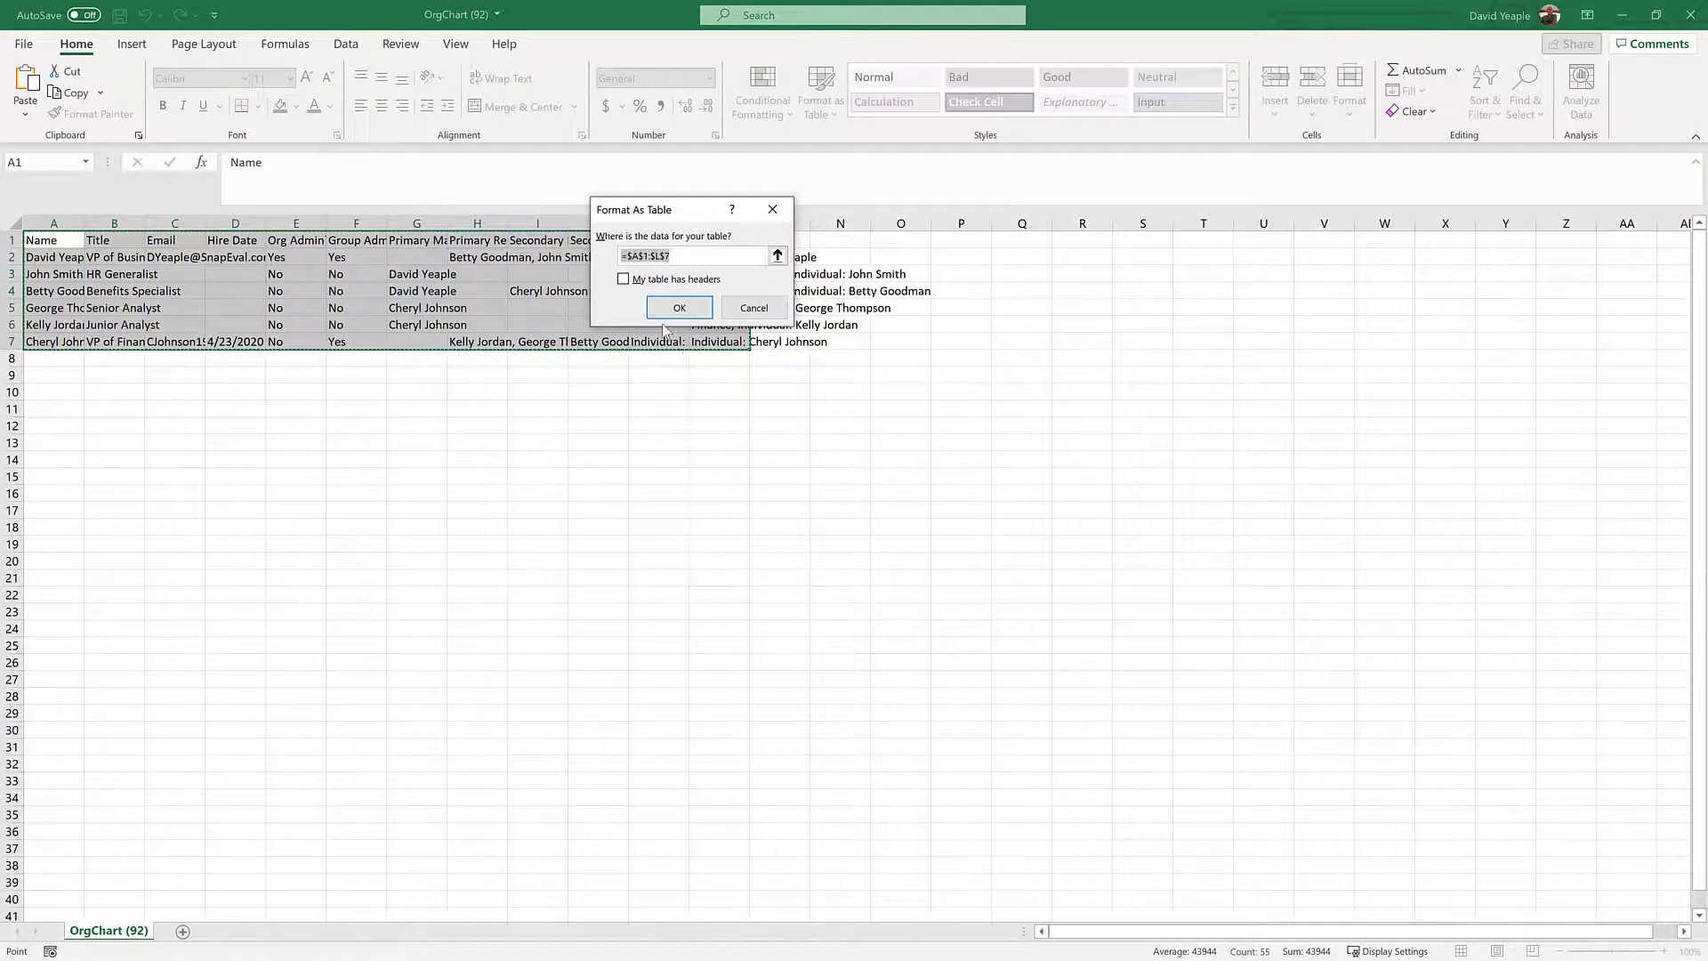
{"action": "left_click", "coordinate": [634, 283]}
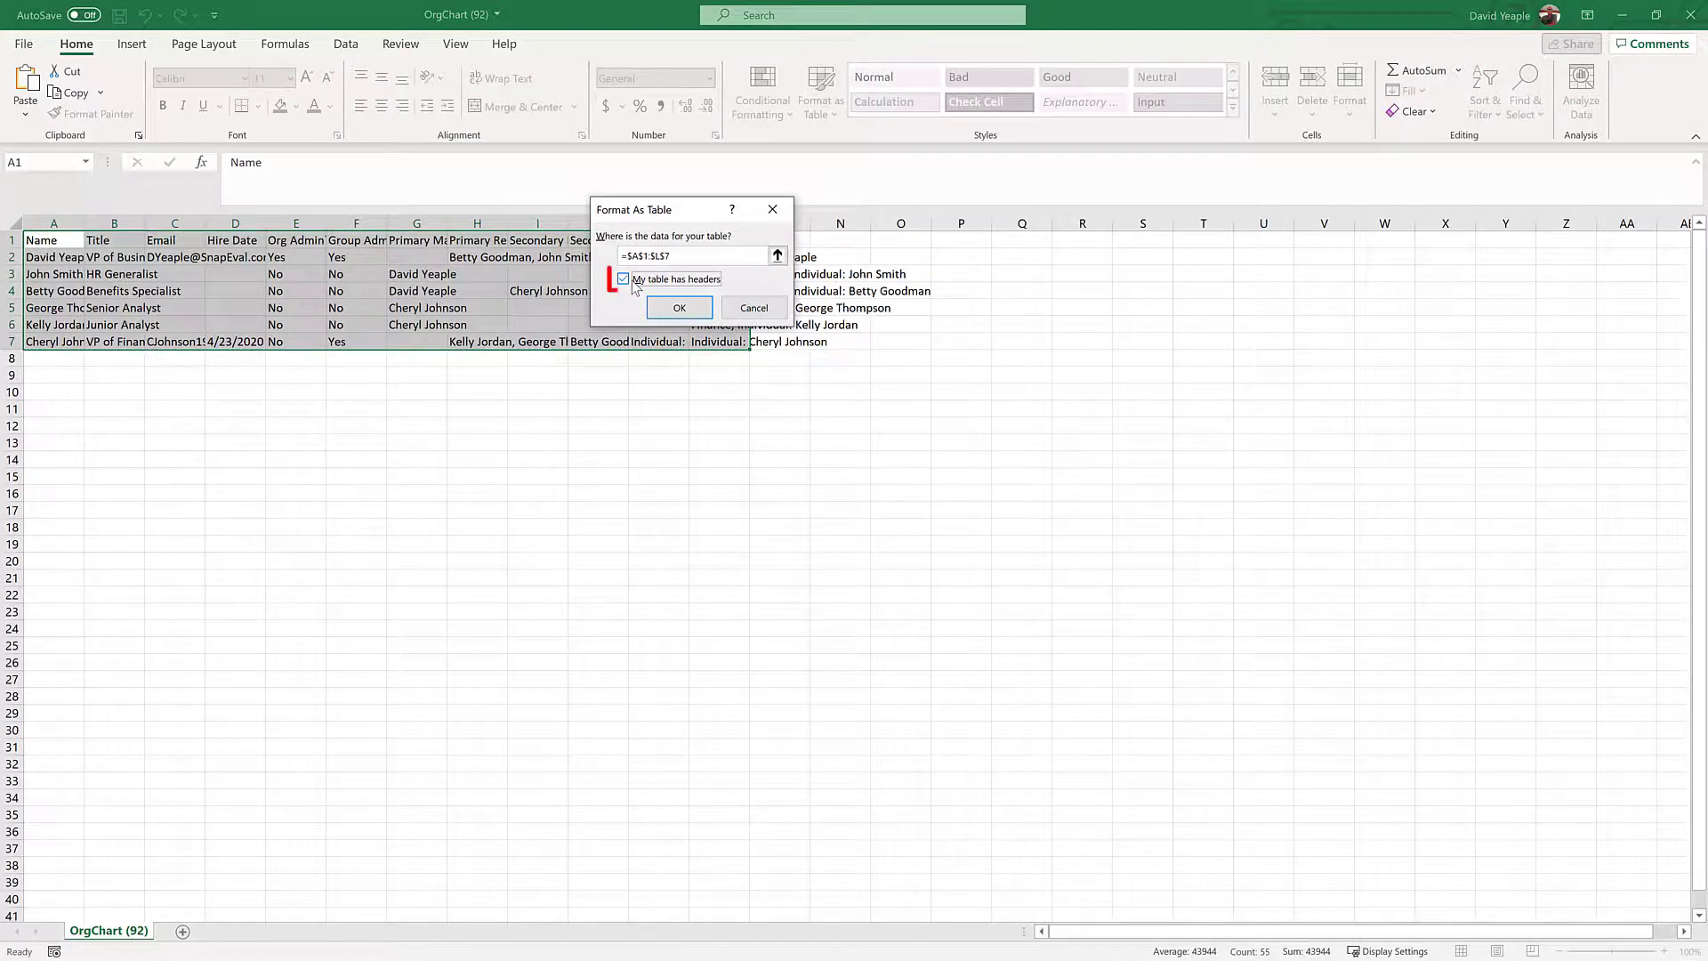
{"action": "left_click", "coordinate": [679, 307]}
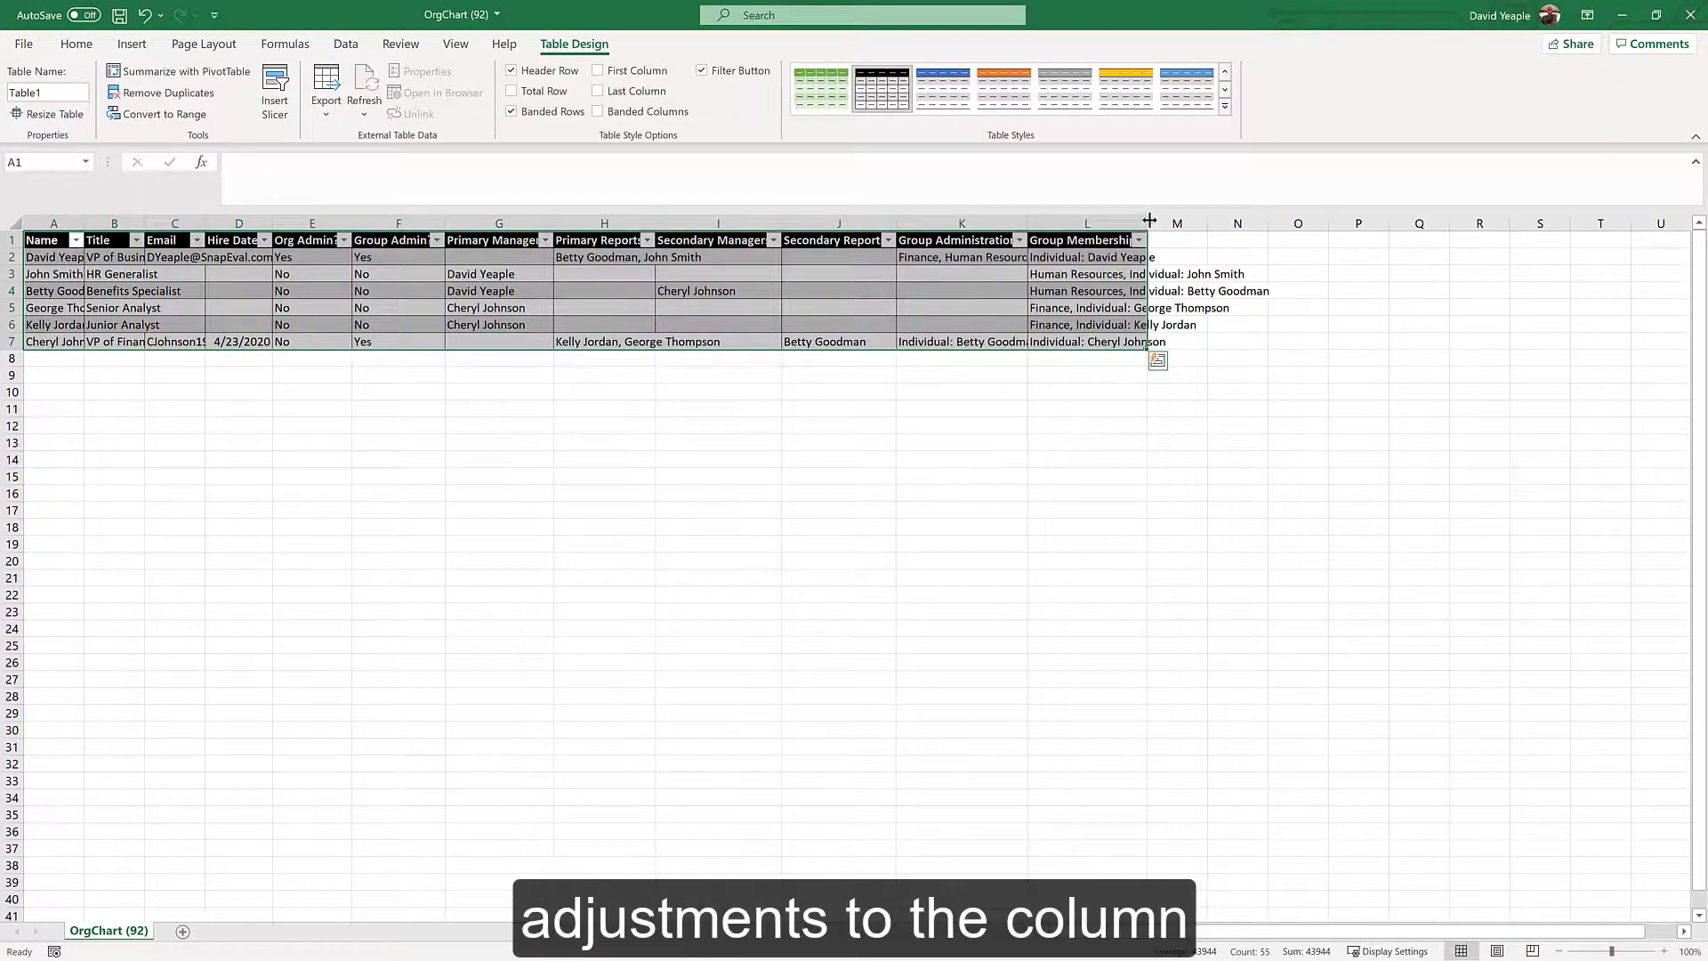
Widen Table1's columns A through L so full names, titles and group administration entries are visible.
{"action": "left_click_drag", "start_coordinate": [1149, 221], "coordinate": [1150, 222]}
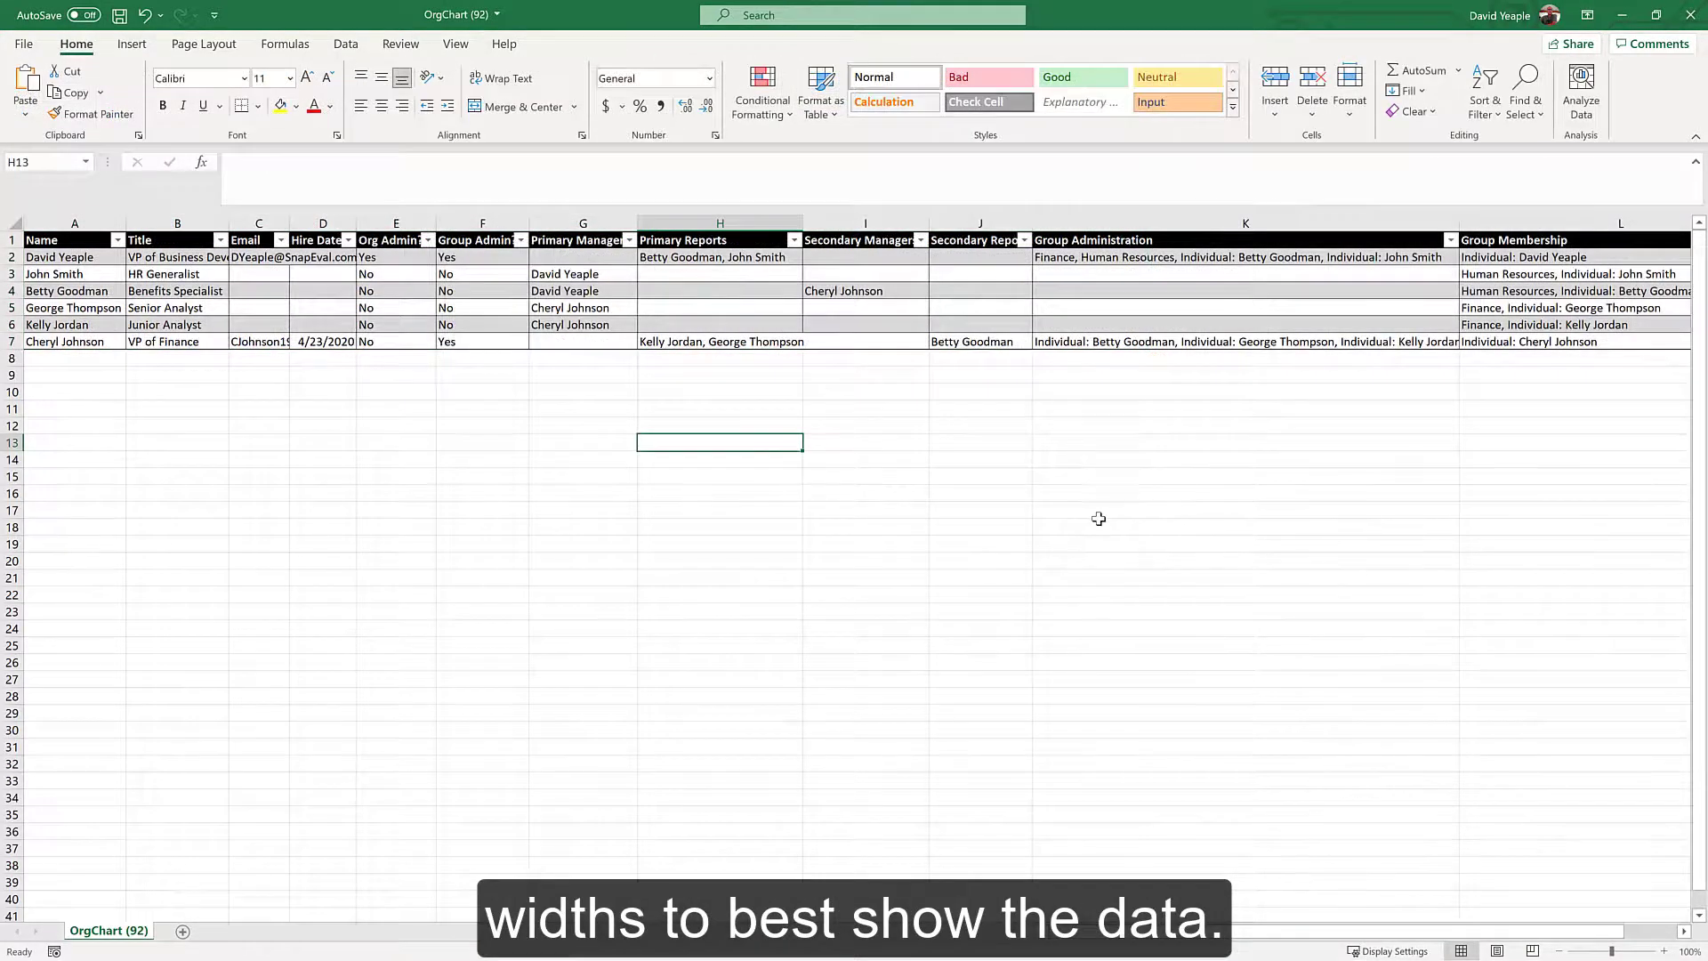
{"action": "left_click", "coordinate": [1100, 520]}
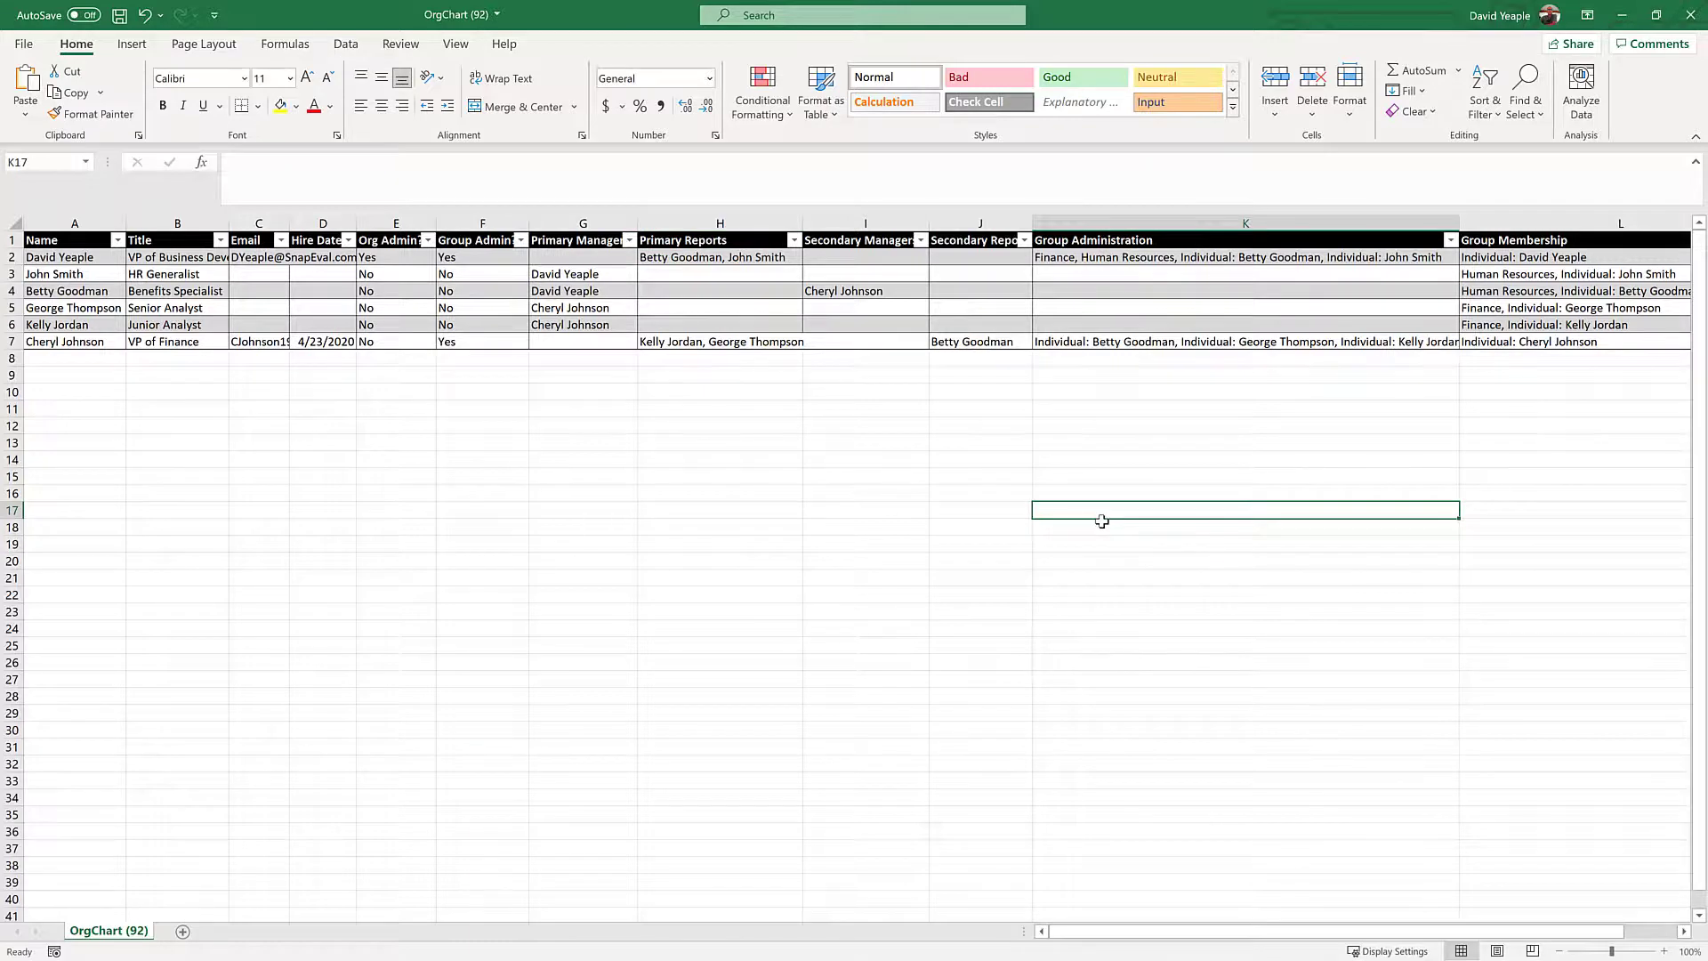